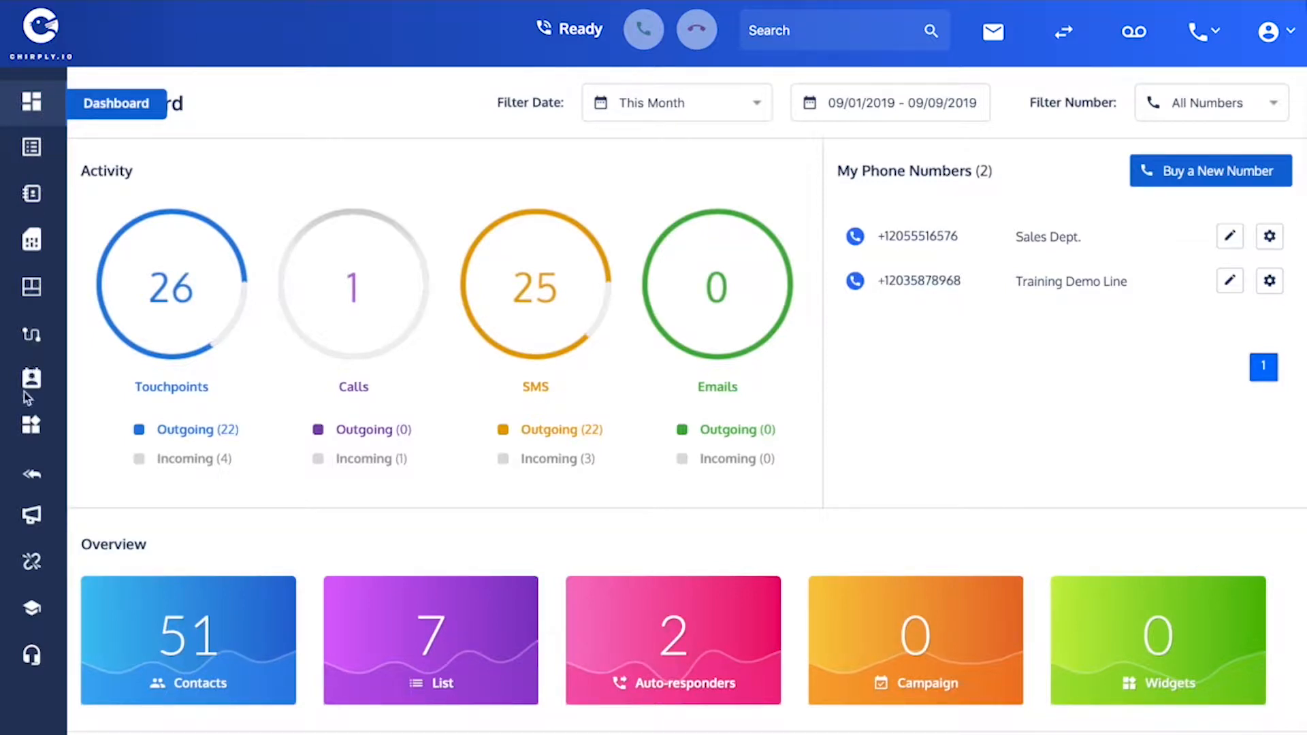
Create a new campaign named "Facebook Leads Follow-Up" and save it.
click(32, 519)
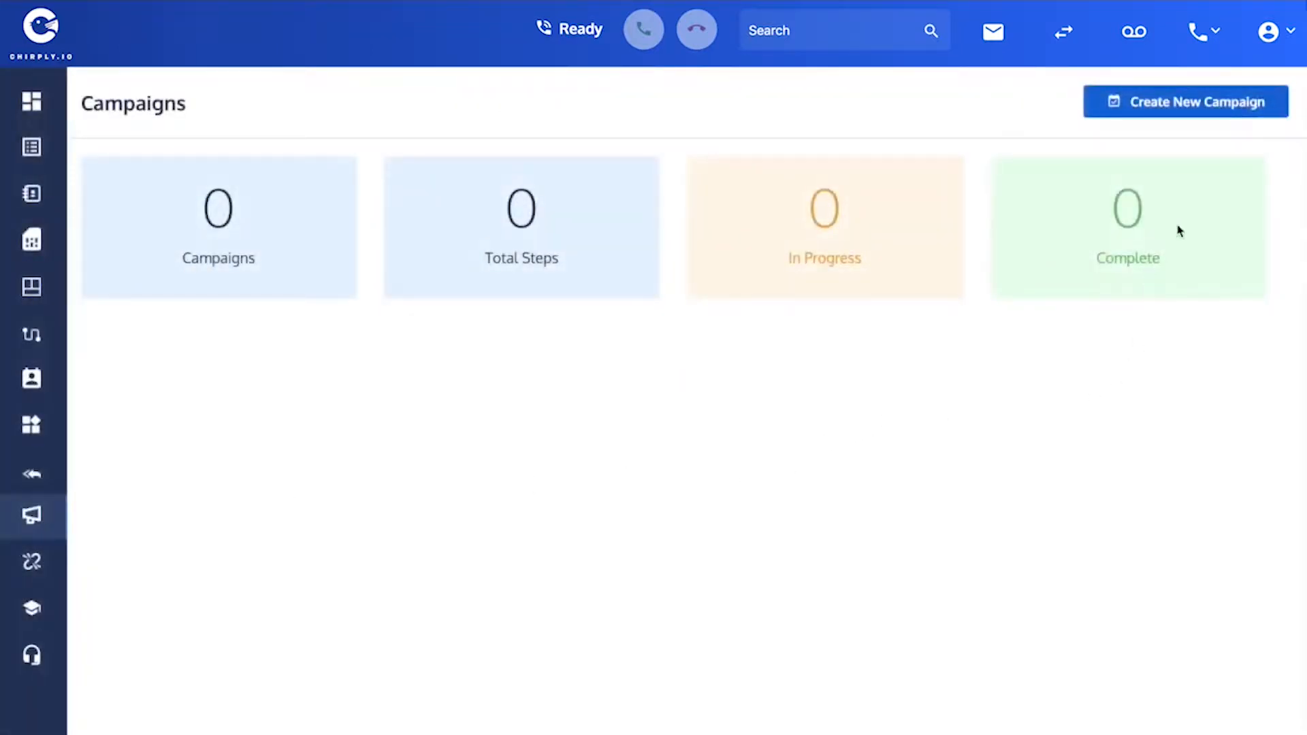
click(1186, 107)
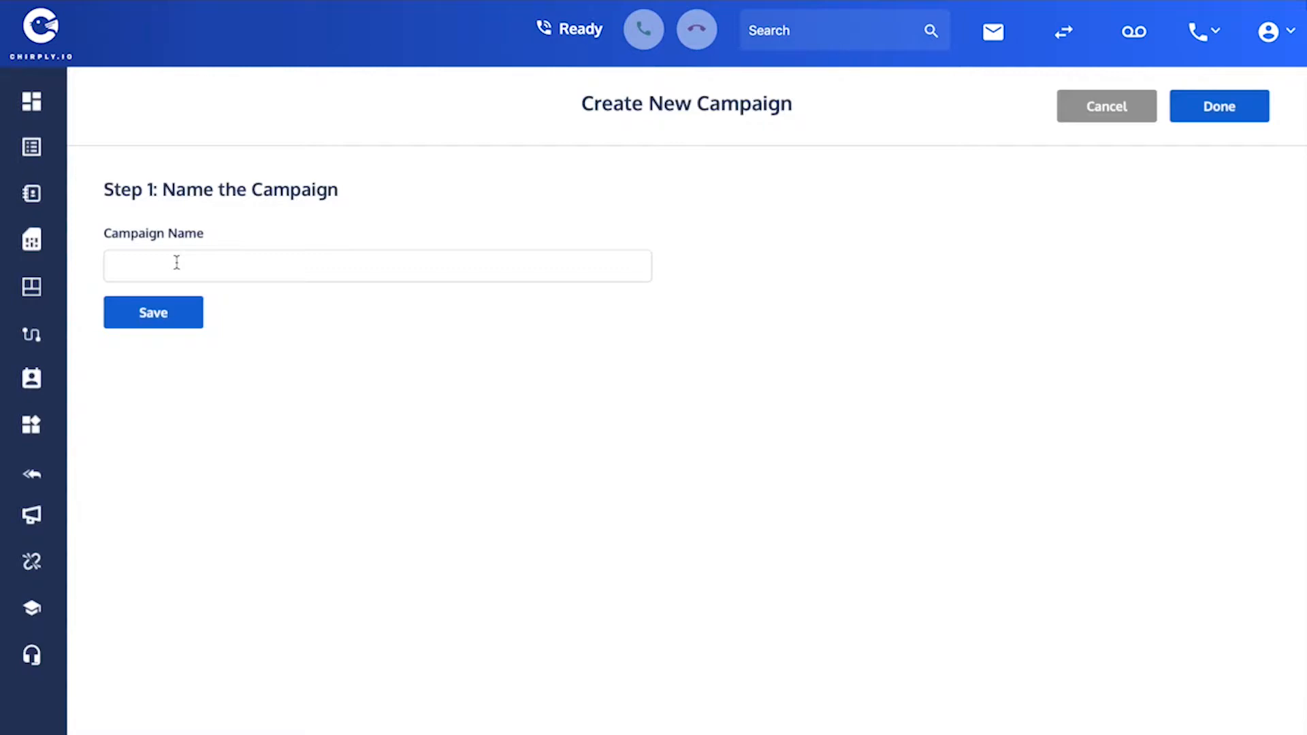
click(176, 262)
text(Facebook Leads Follow-IU)
click(156, 317)
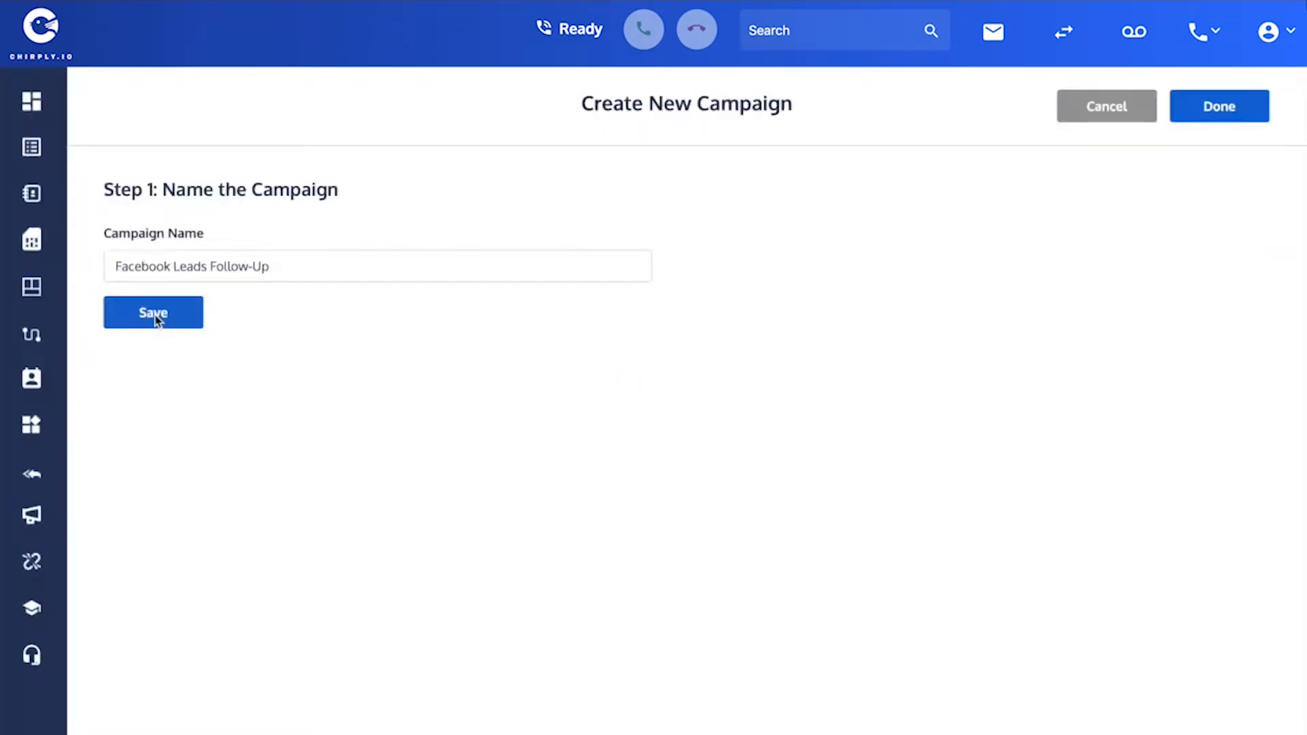
Name the campaign's first step "Day One Email" and set its delay to 10 minutes.
click(153, 266)
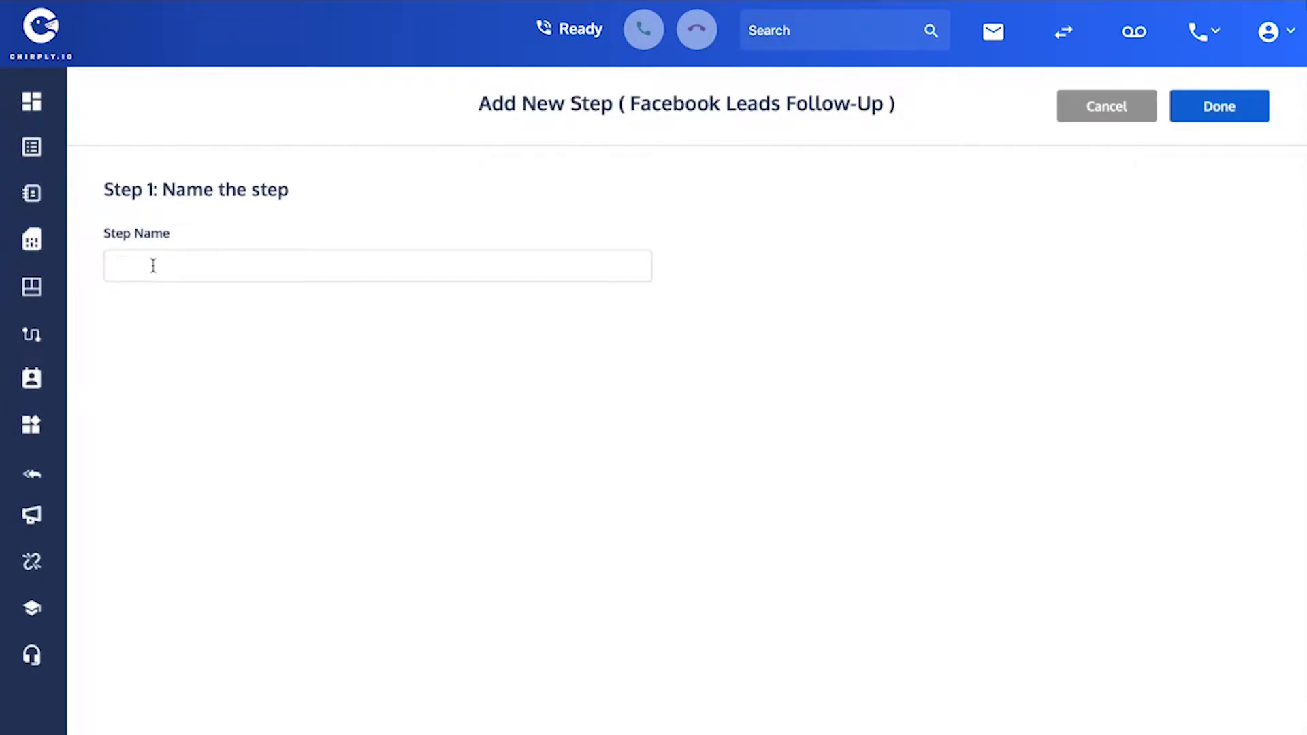
text(Day O)
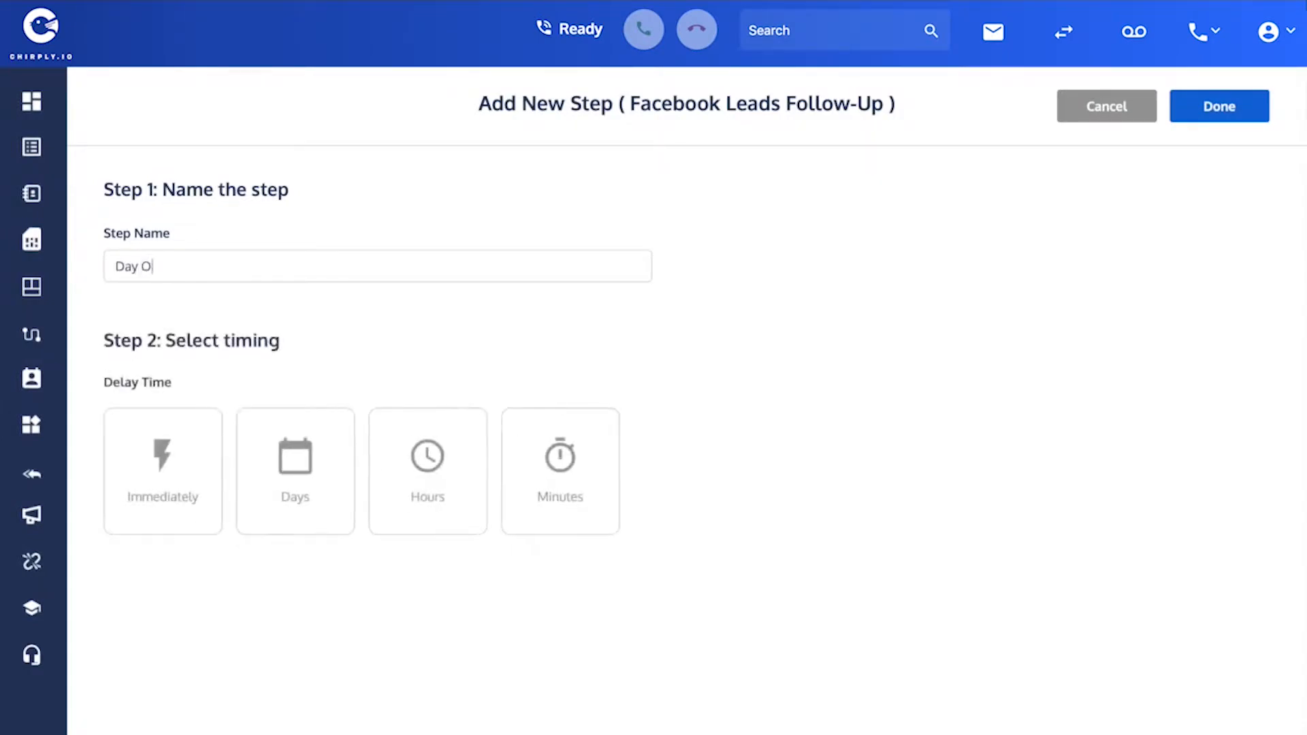
text(ne Email)
click(562, 451)
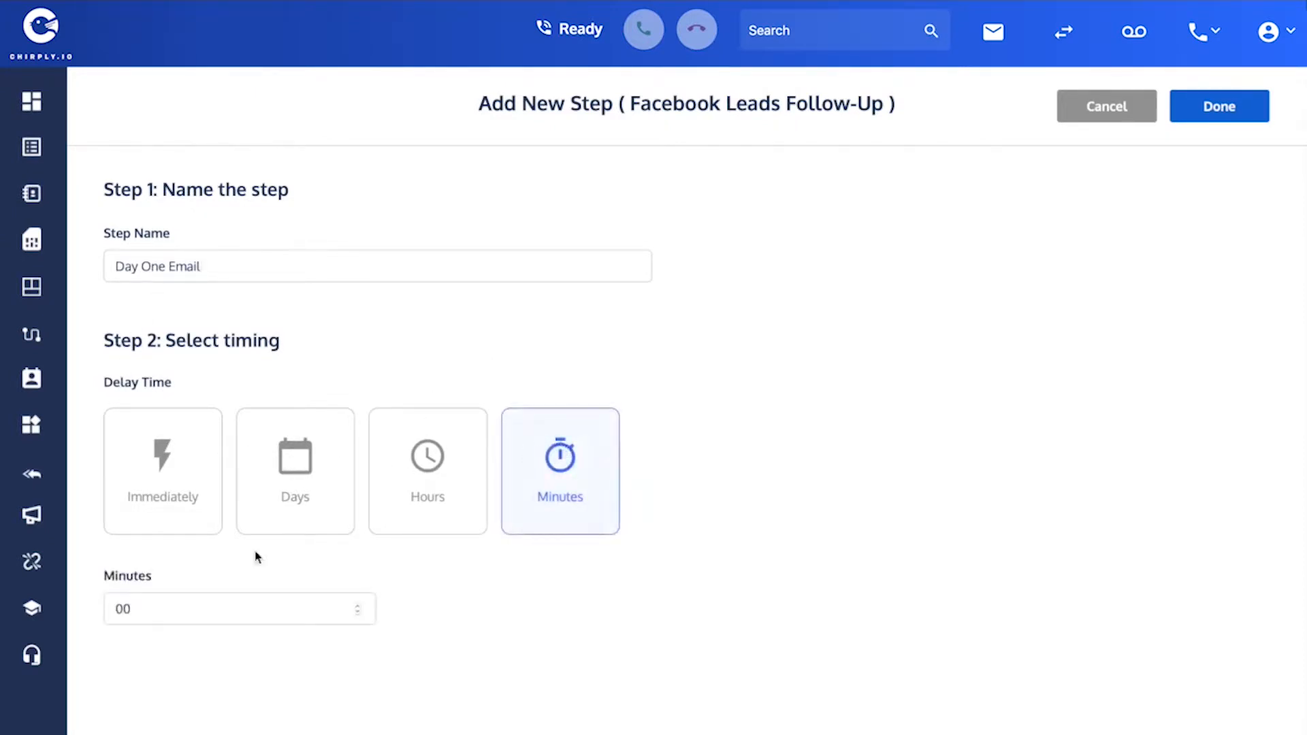
click(359, 605)
click(358, 605)
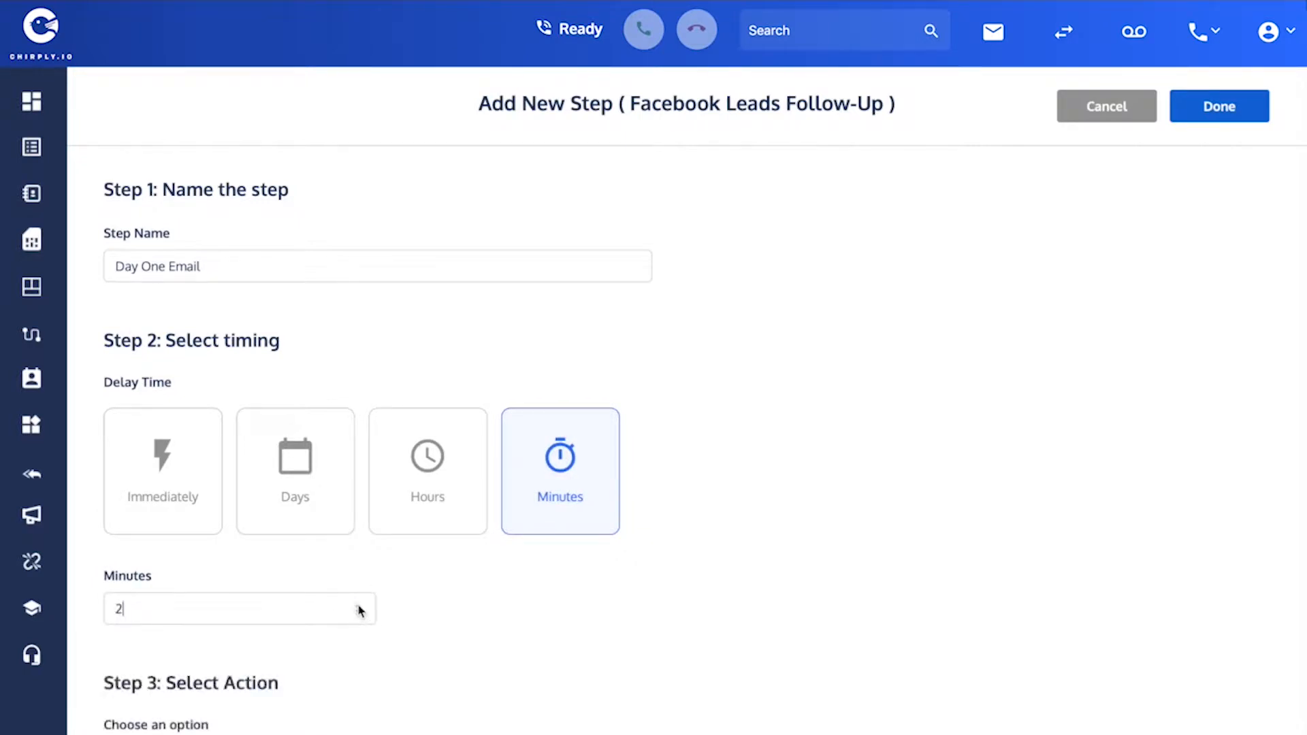
click(358, 605)
click(358, 606)
click(358, 605)
click(358, 605)
click(358, 605)
click(358, 605)
click(358, 605)
click(358, 605)
Set the step's action to Email and fill its content from the existing "Facebook Ad Response" template.
scroll(399, 616, down, 2)
scroll(398, 616, down, 3)
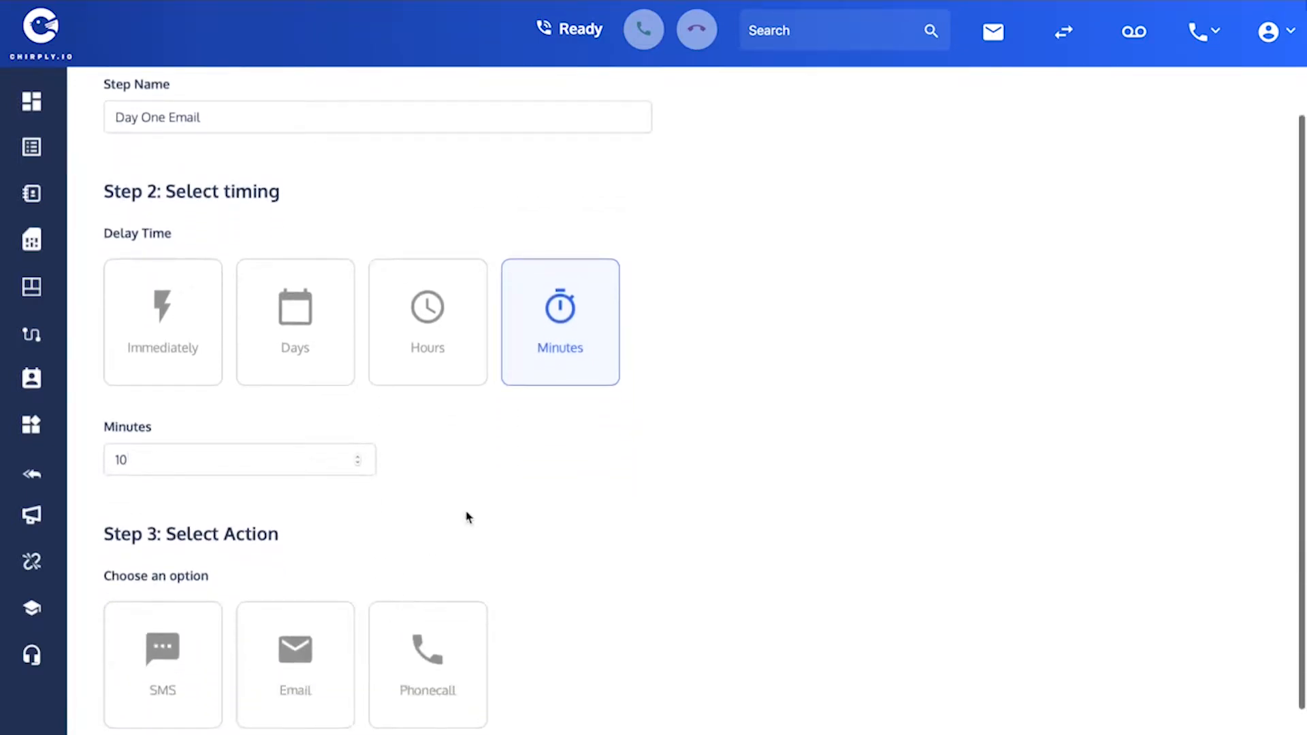
scroll(467, 517, down, 1)
click(271, 611)
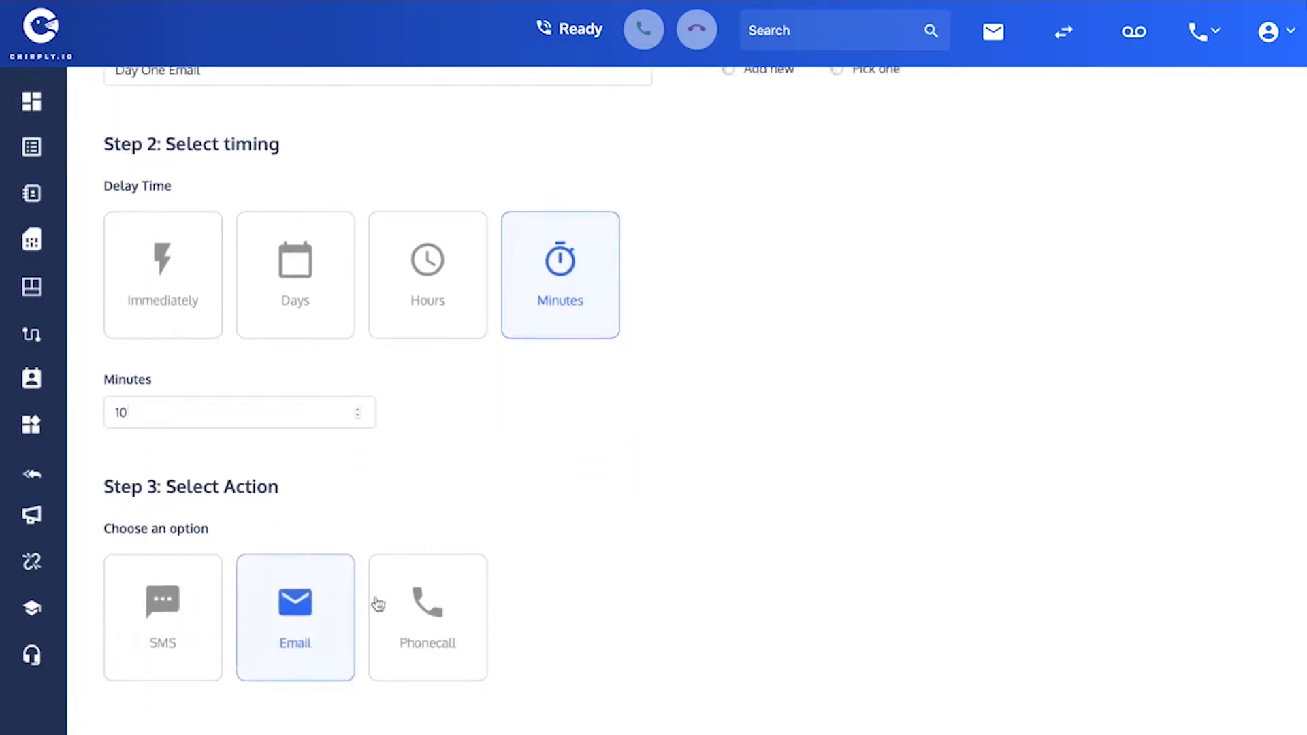
scroll(786, 461, up, 3)
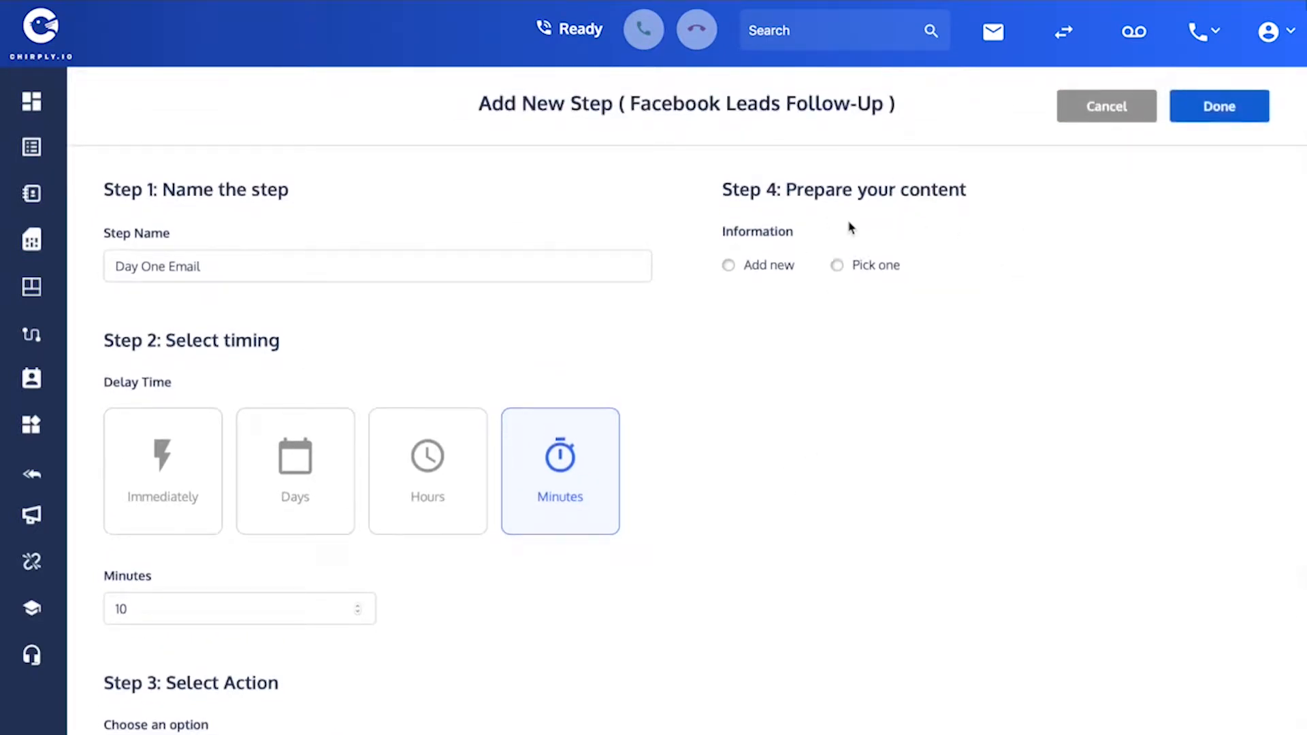
click(735, 264)
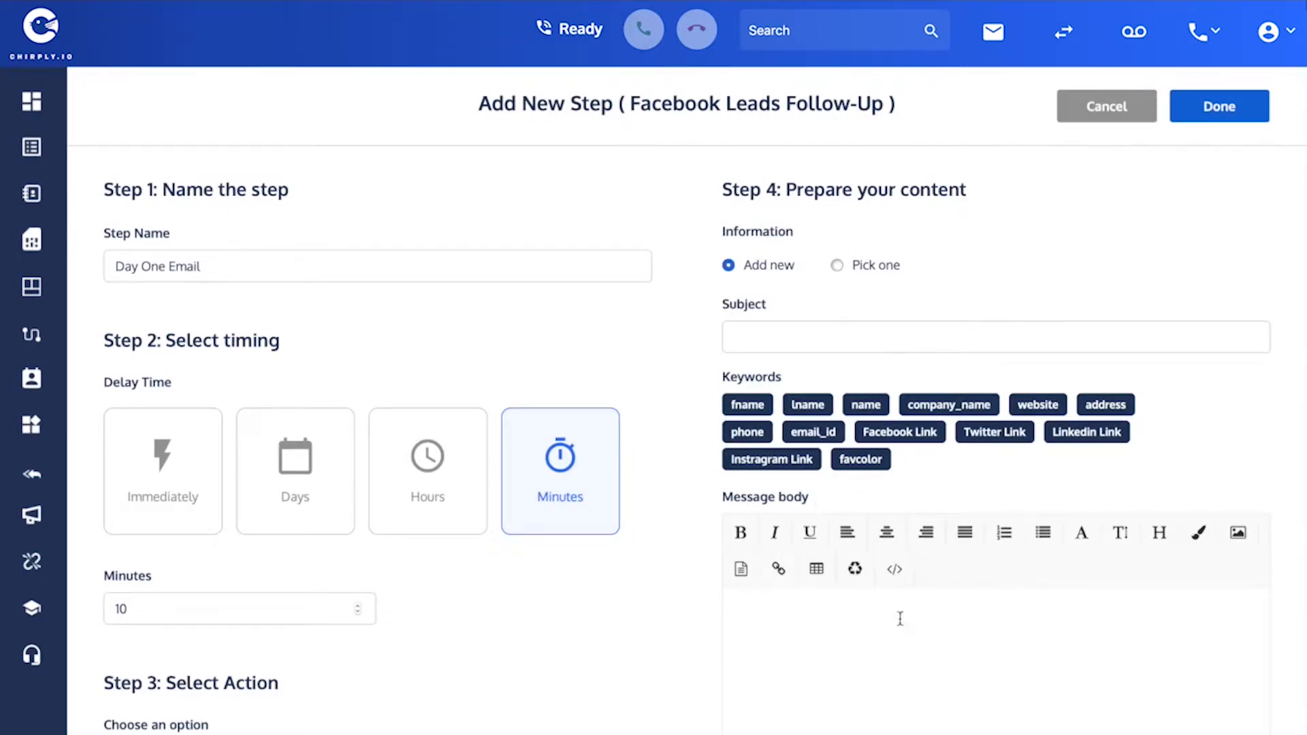
click(838, 267)
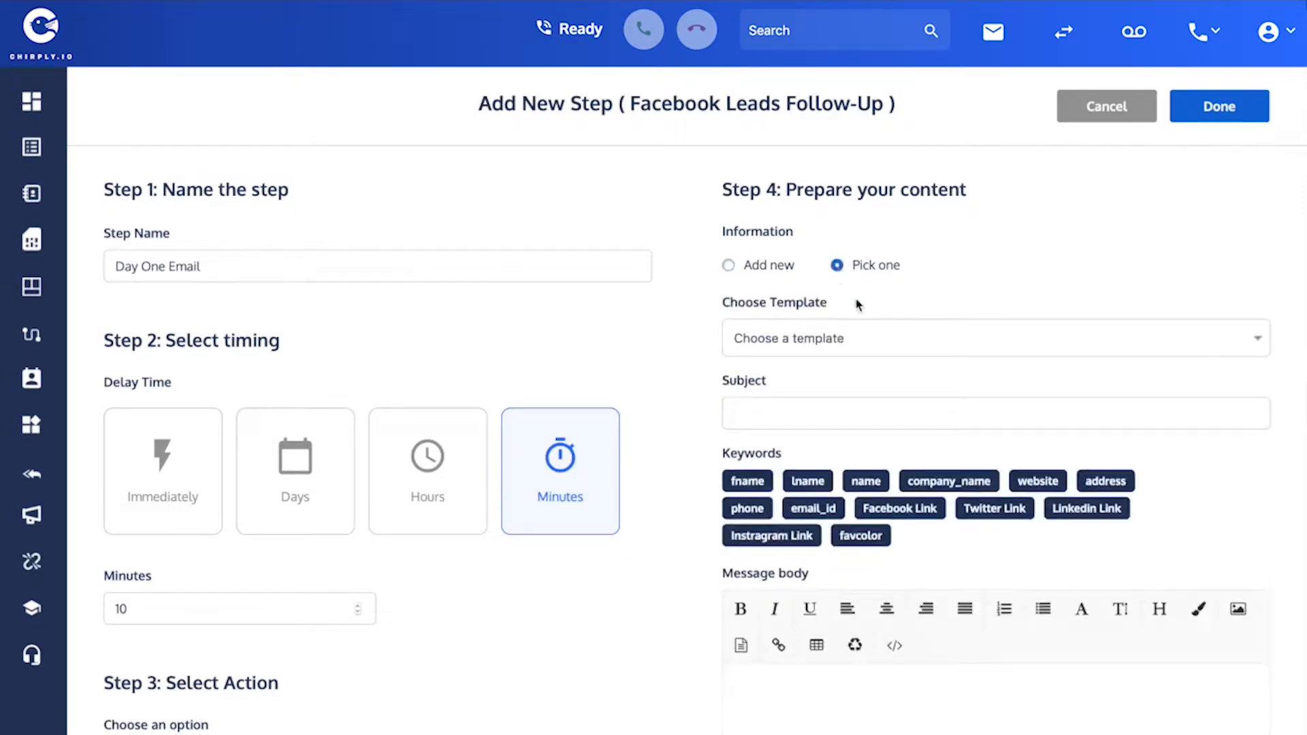
click(852, 342)
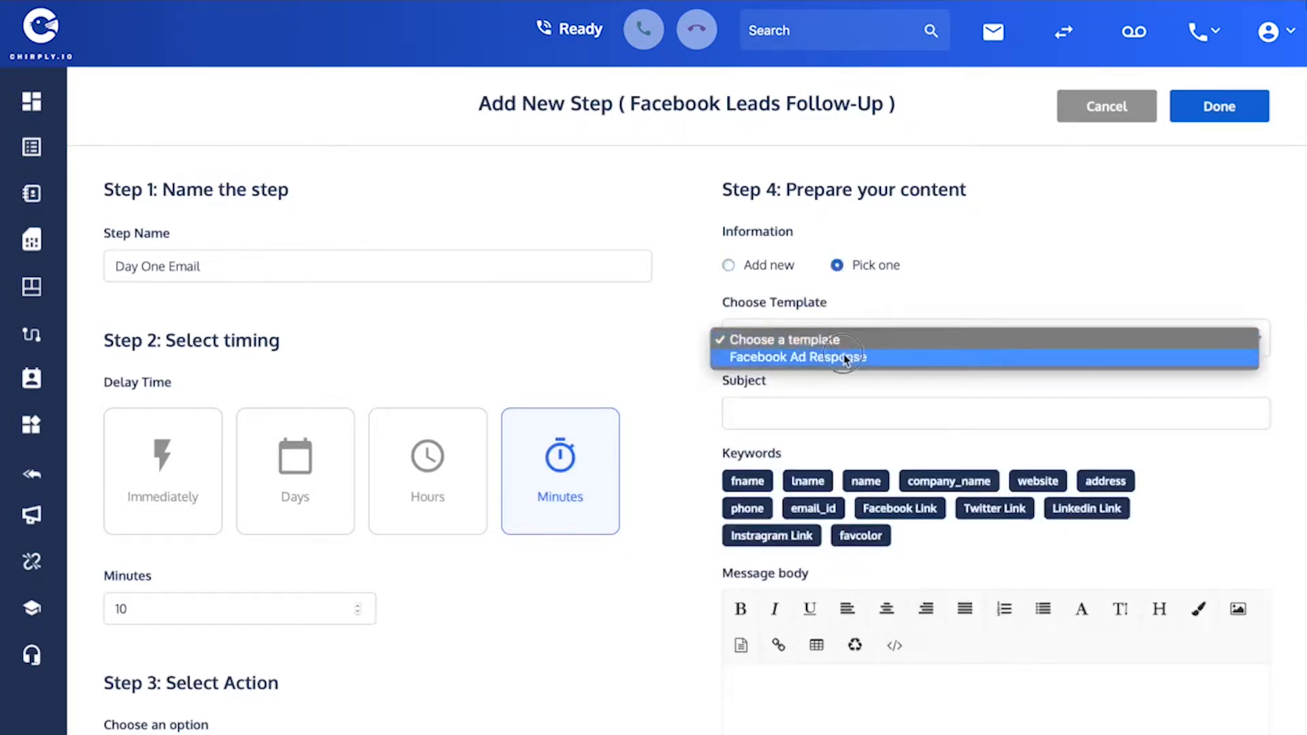
click(847, 357)
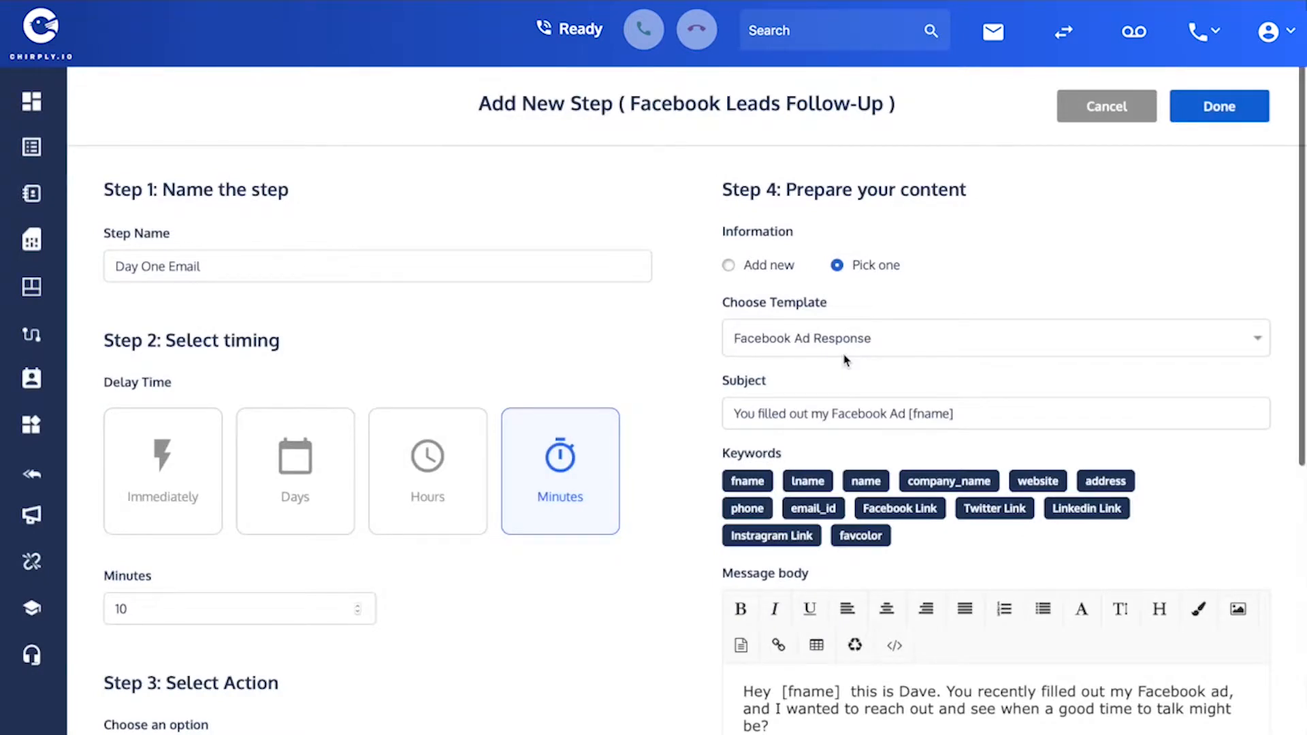
Remove the extra spaces before and after [fname] in the email message body and save the step.
scroll(846, 361, down, 1)
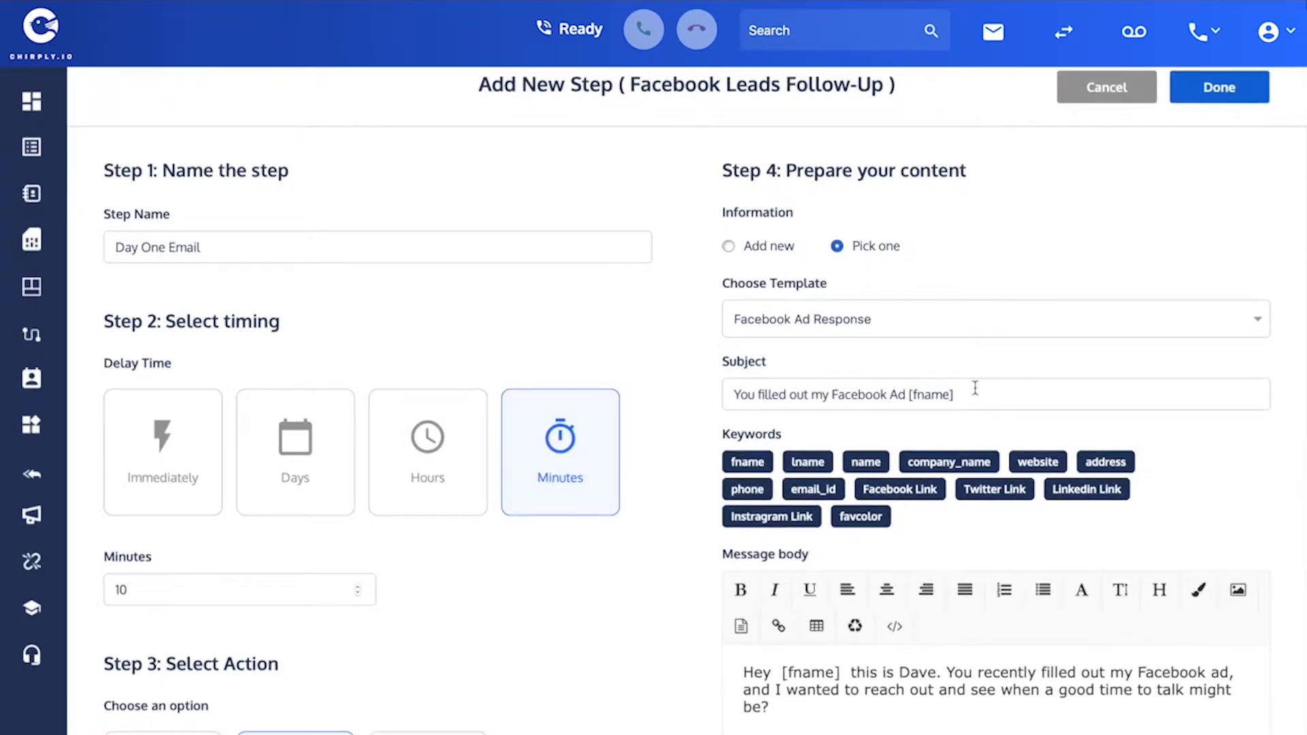
scroll(981, 386, down, 3)
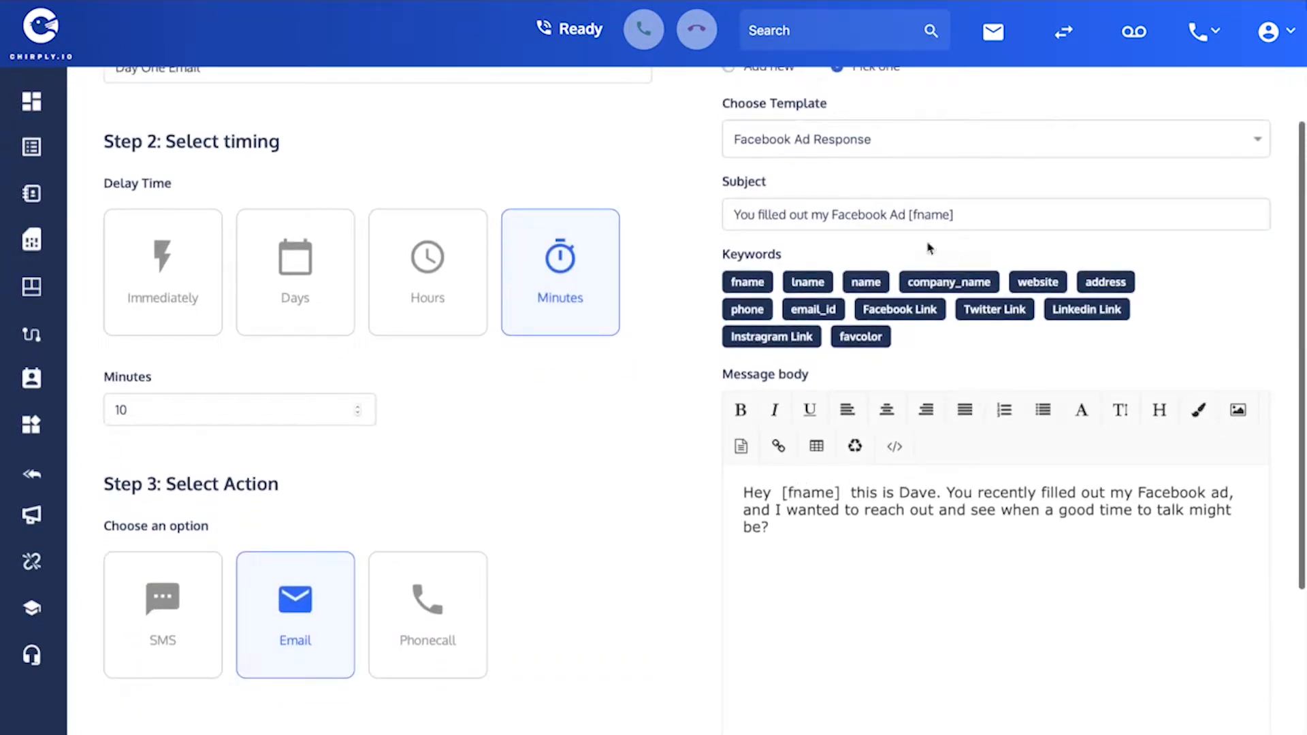
click(774, 491)
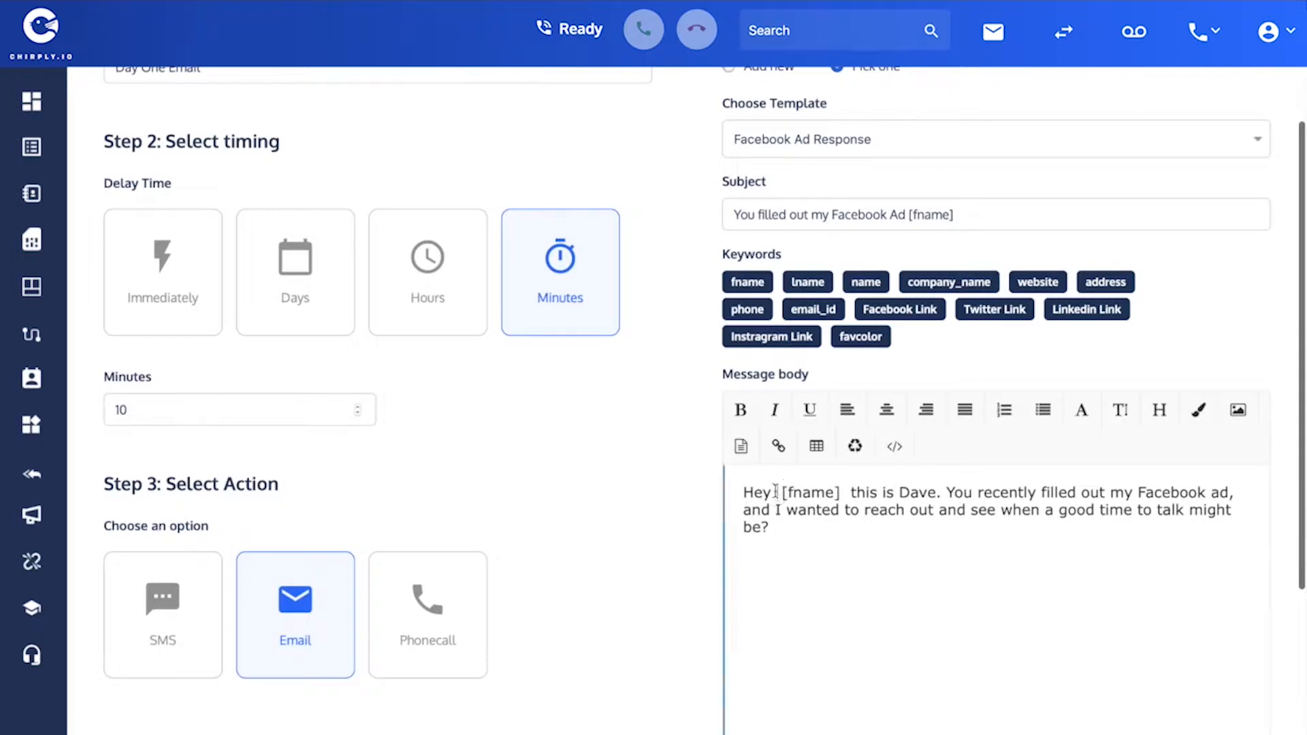
key(BackSpace)
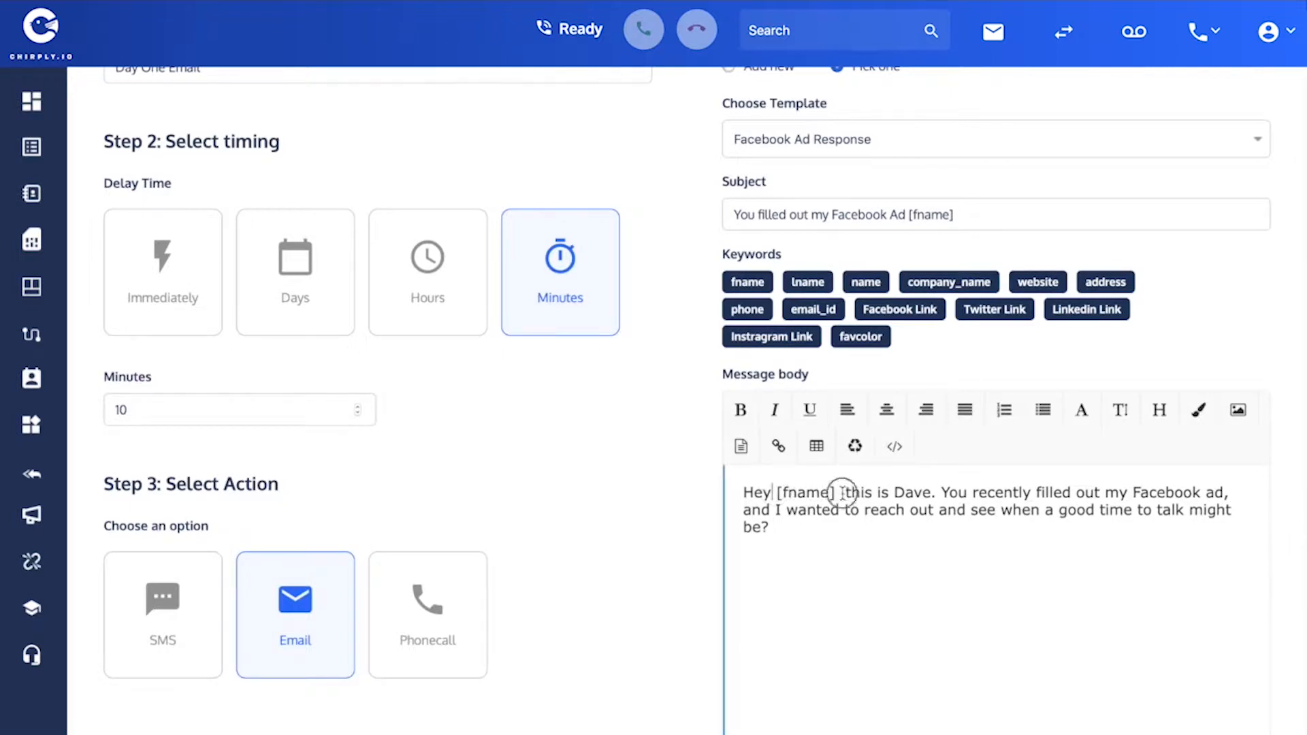
key(BackSpace)
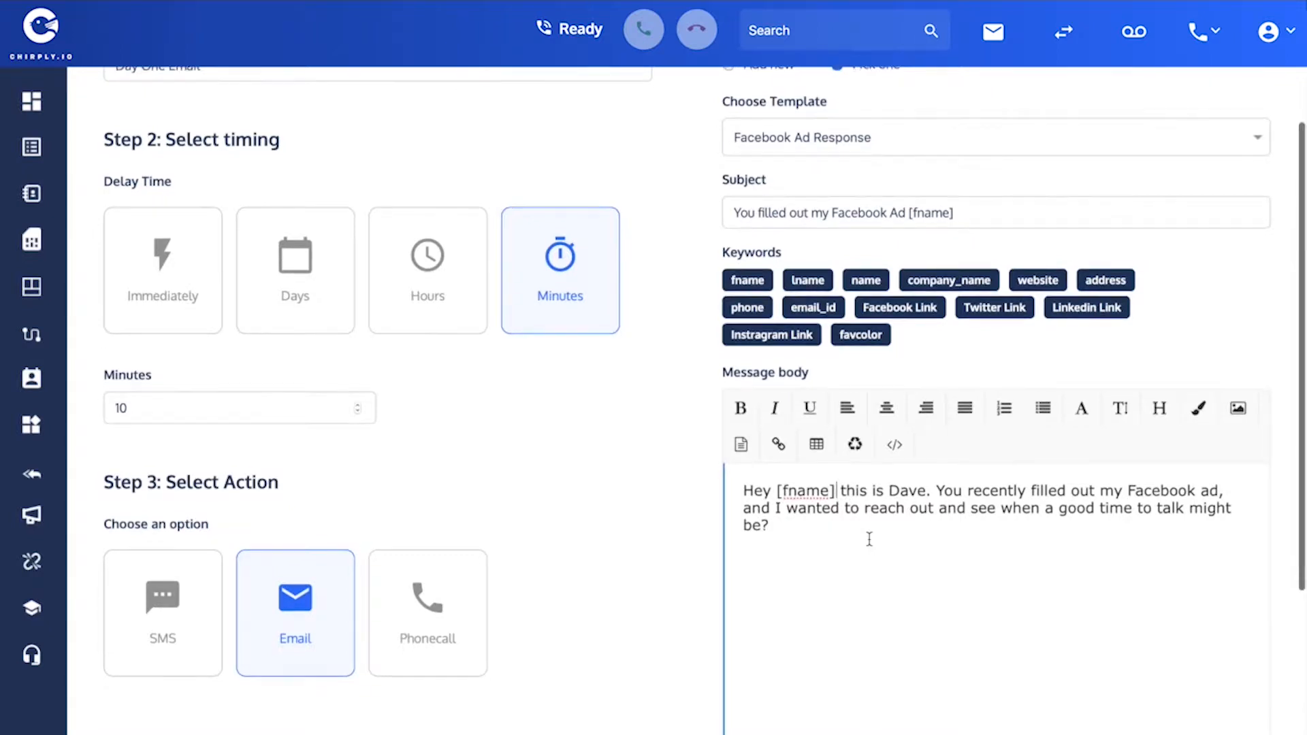
scroll(870, 539, down, 1)
scroll(868, 538, down, 3)
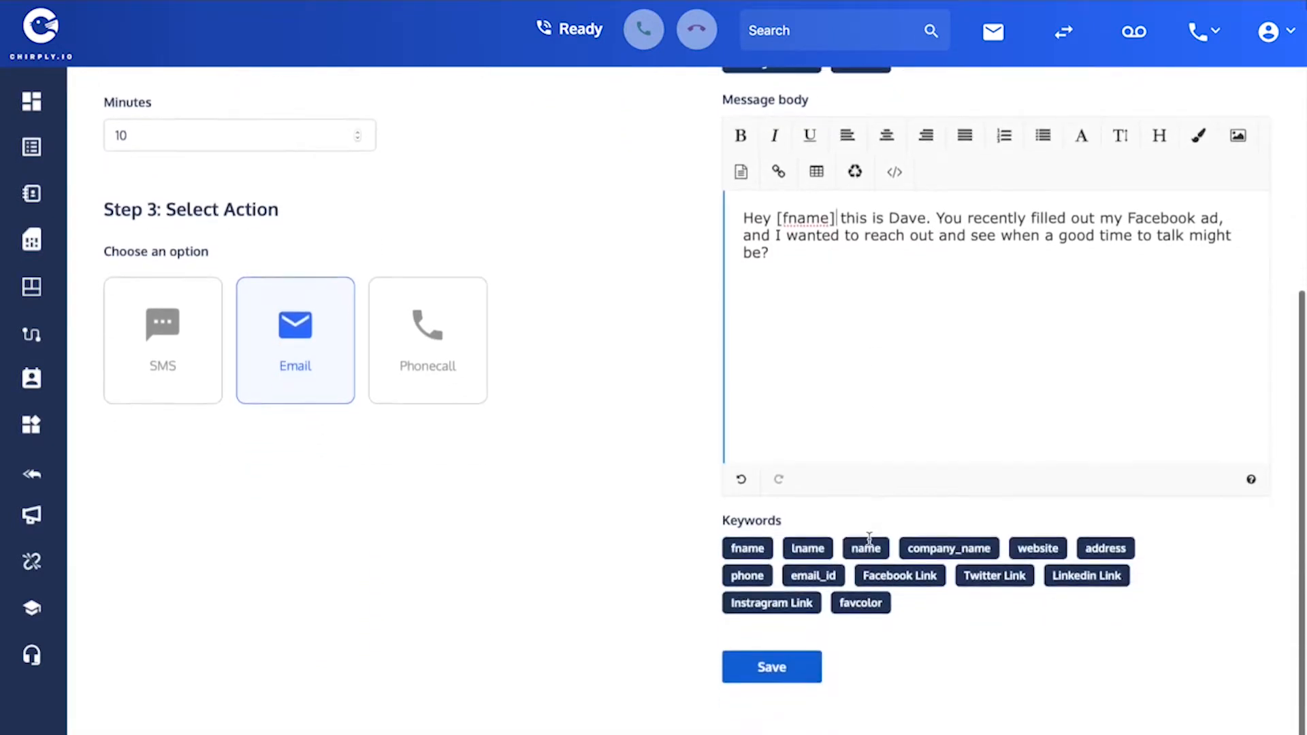
click(783, 674)
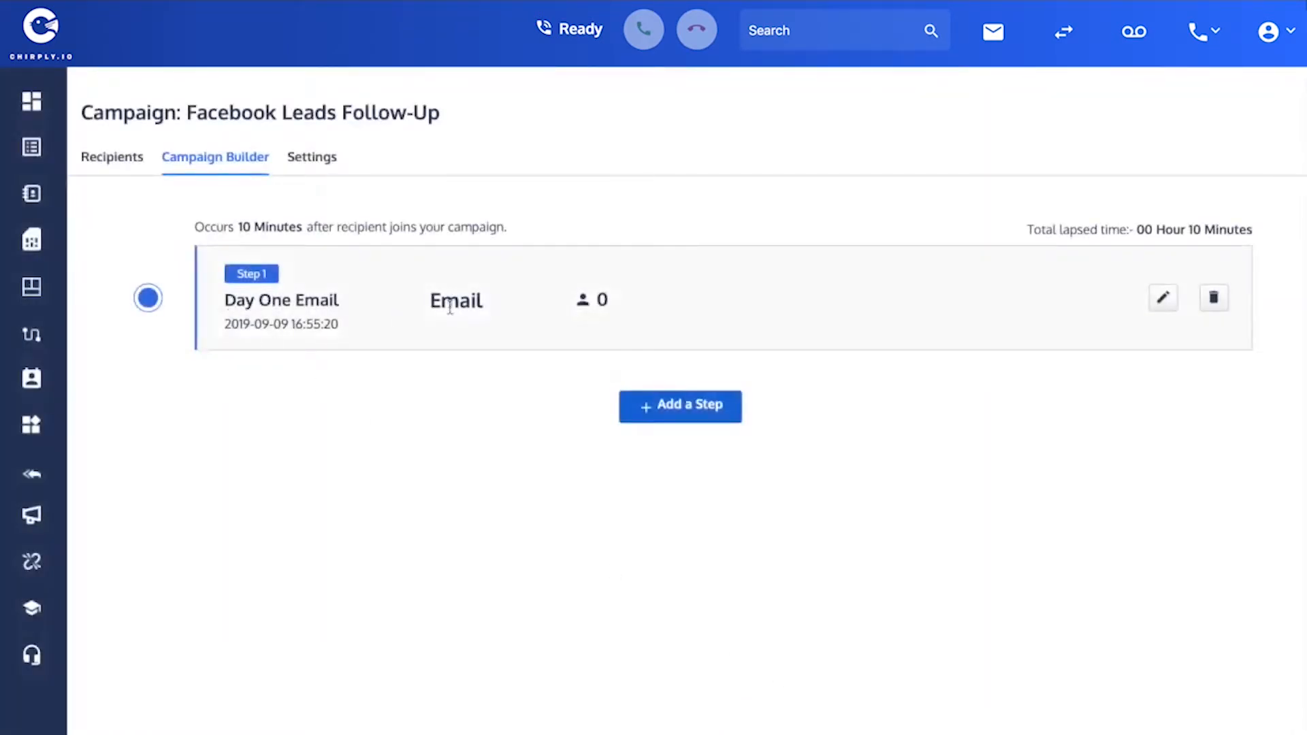
Add another campaign step named "Day One SMS" with a delay of 5 minutes.
click(677, 403)
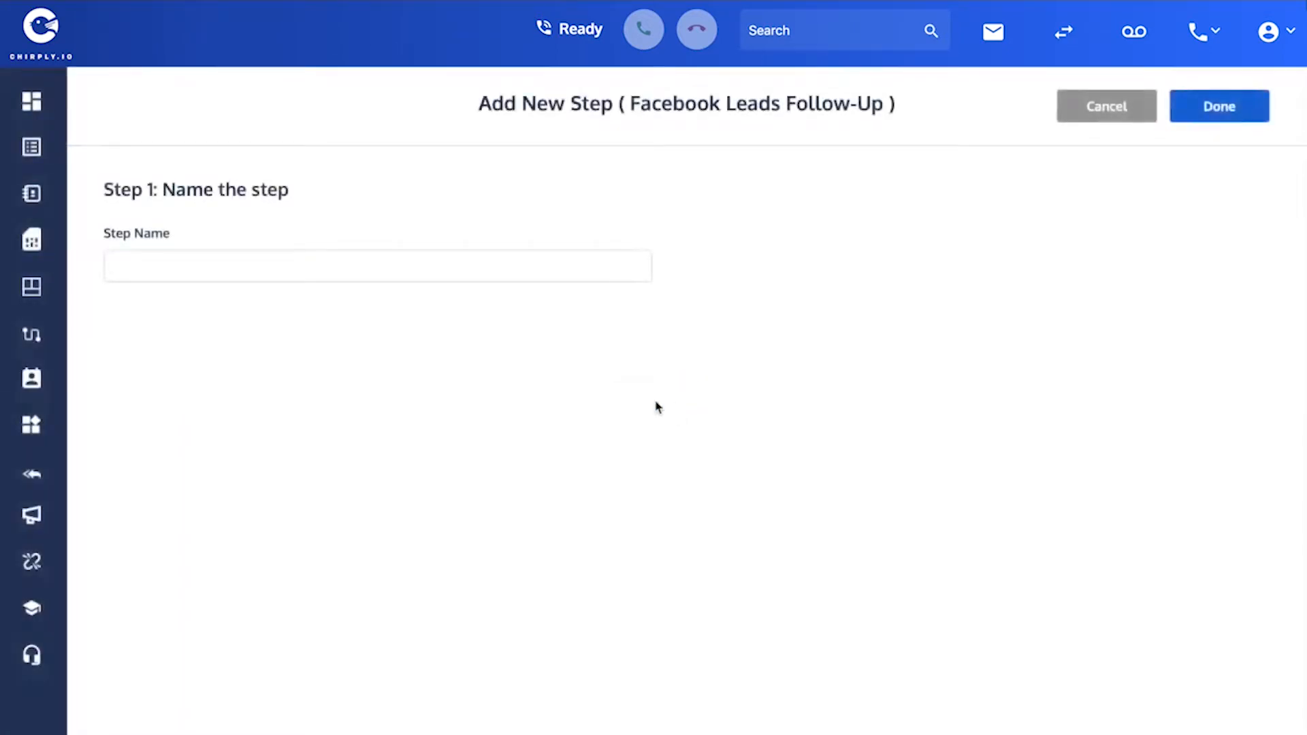
click(212, 267)
text(Day )
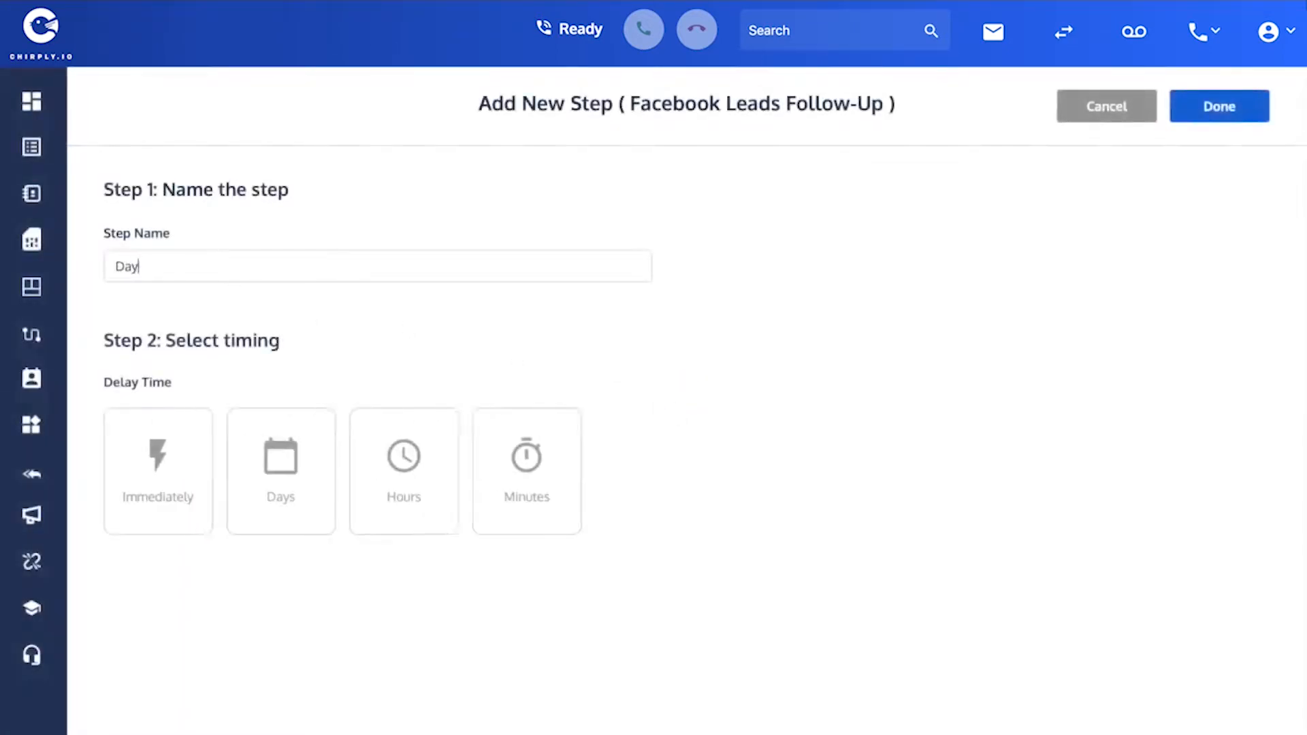
text(One SMS)
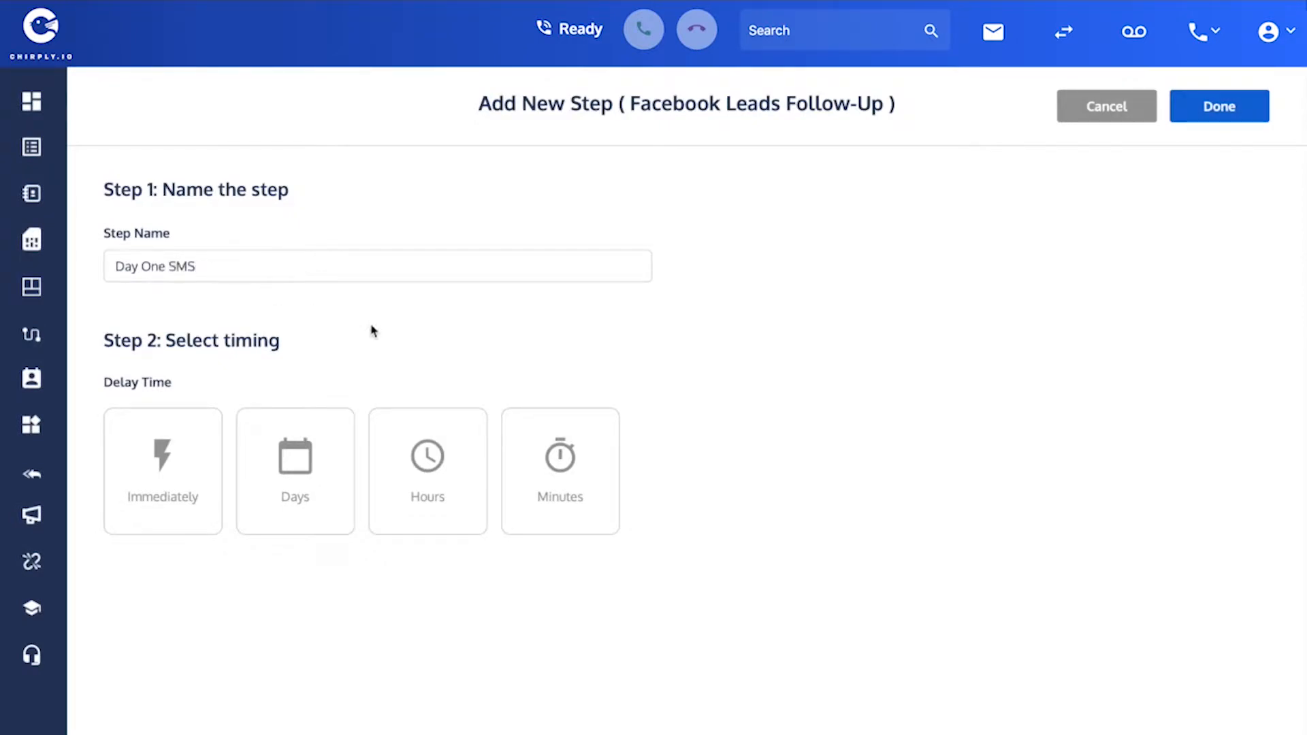
click(567, 449)
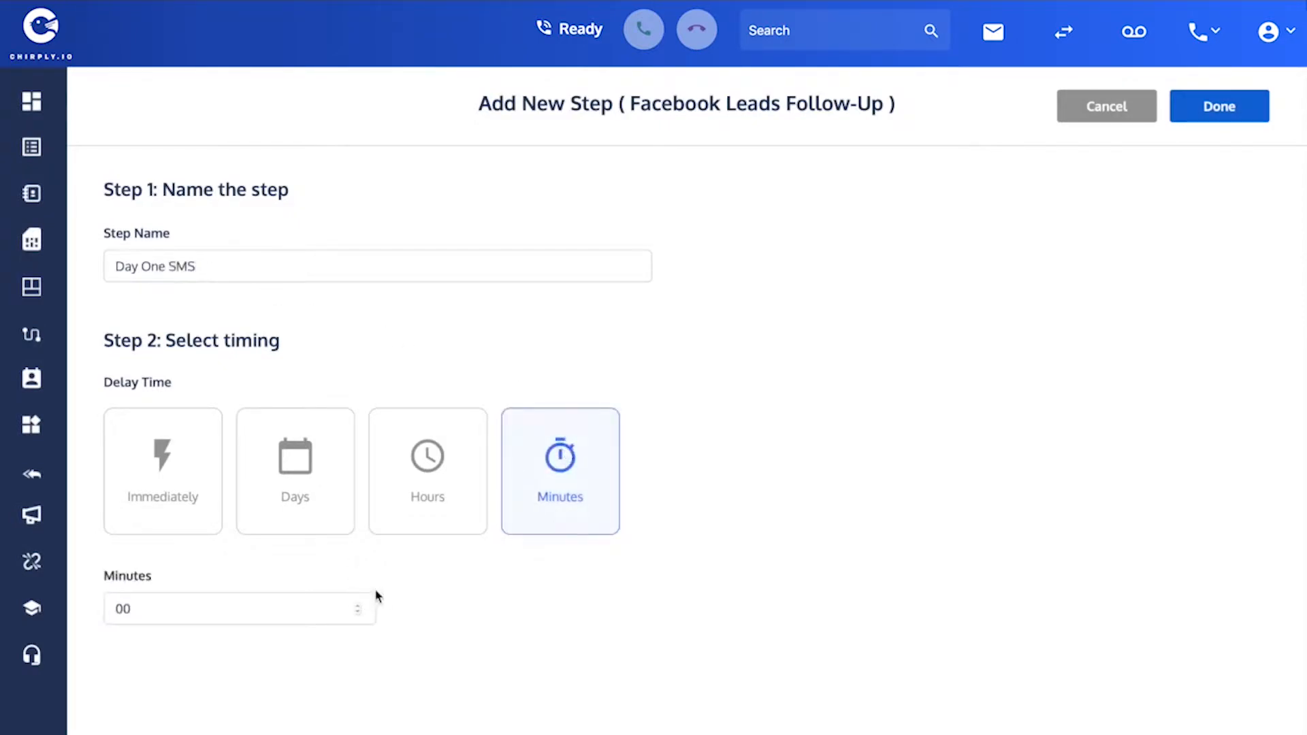
double_click(360, 608)
text(1)
click(359, 606)
click(359, 606)
click(360, 606)
click(360, 606)
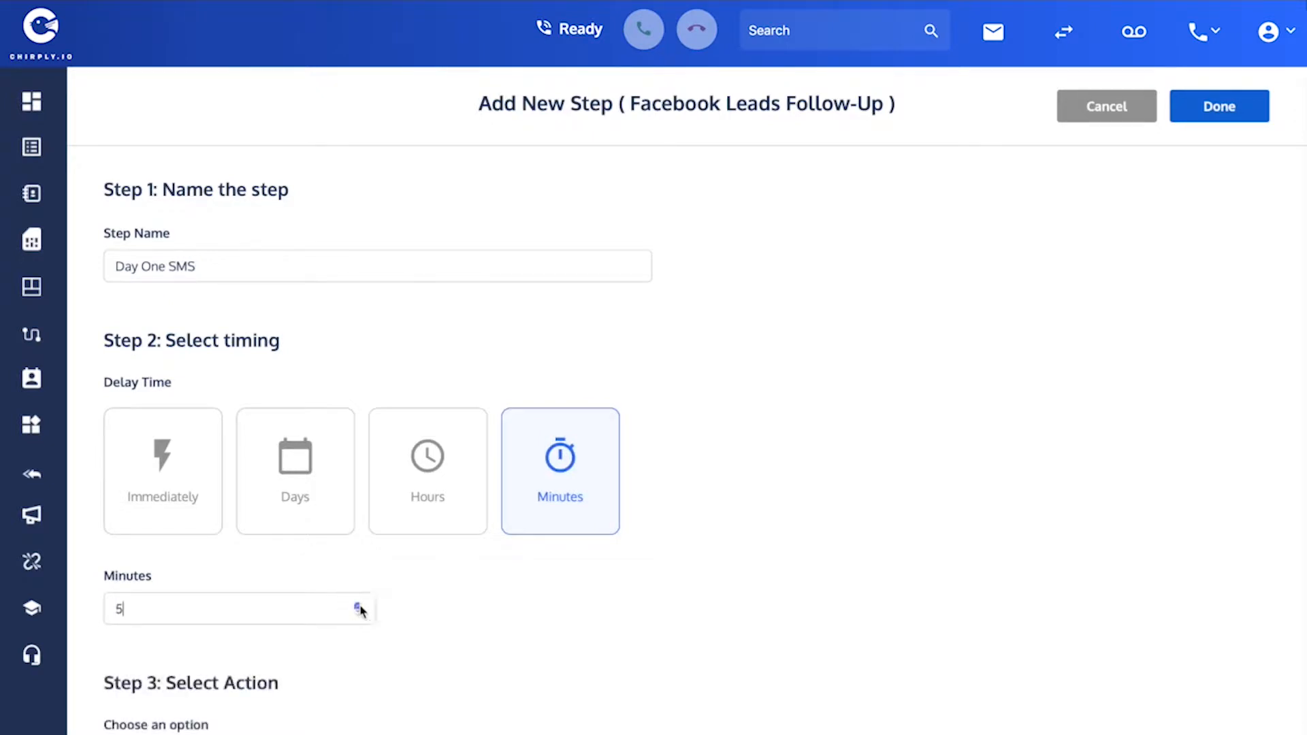
Set the step's action to SMS and fill its message from the existing "Facebook Ad Response" template.
scroll(467, 641, down, 2)
scroll(467, 641, down, 1)
click(165, 611)
scroll(739, 474, up, 3)
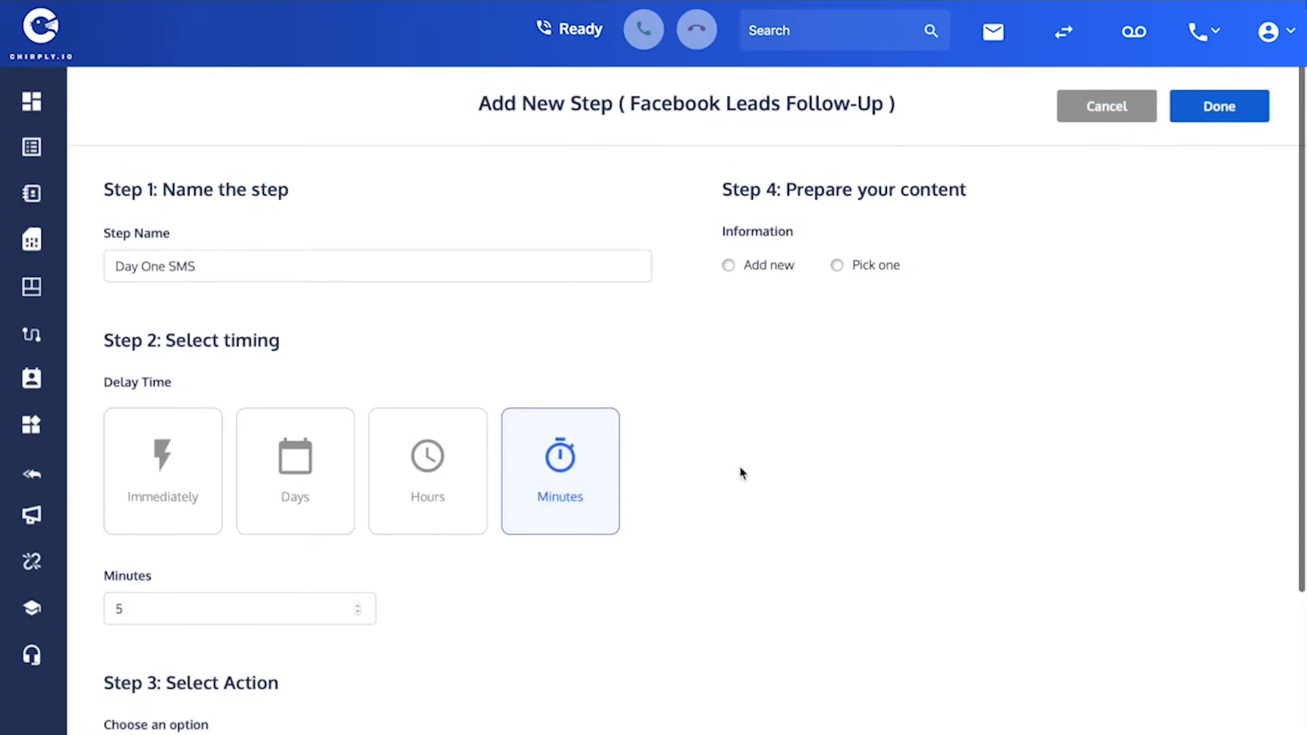
click(729, 264)
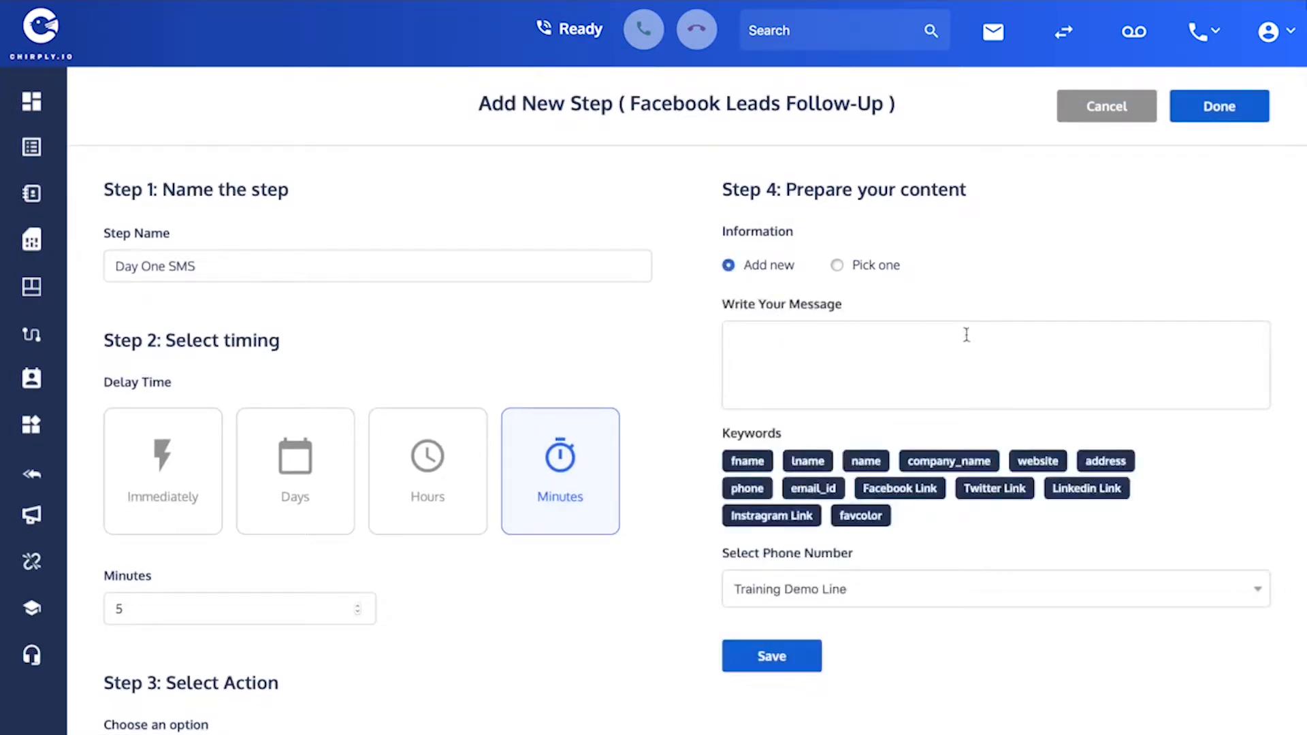
click(838, 266)
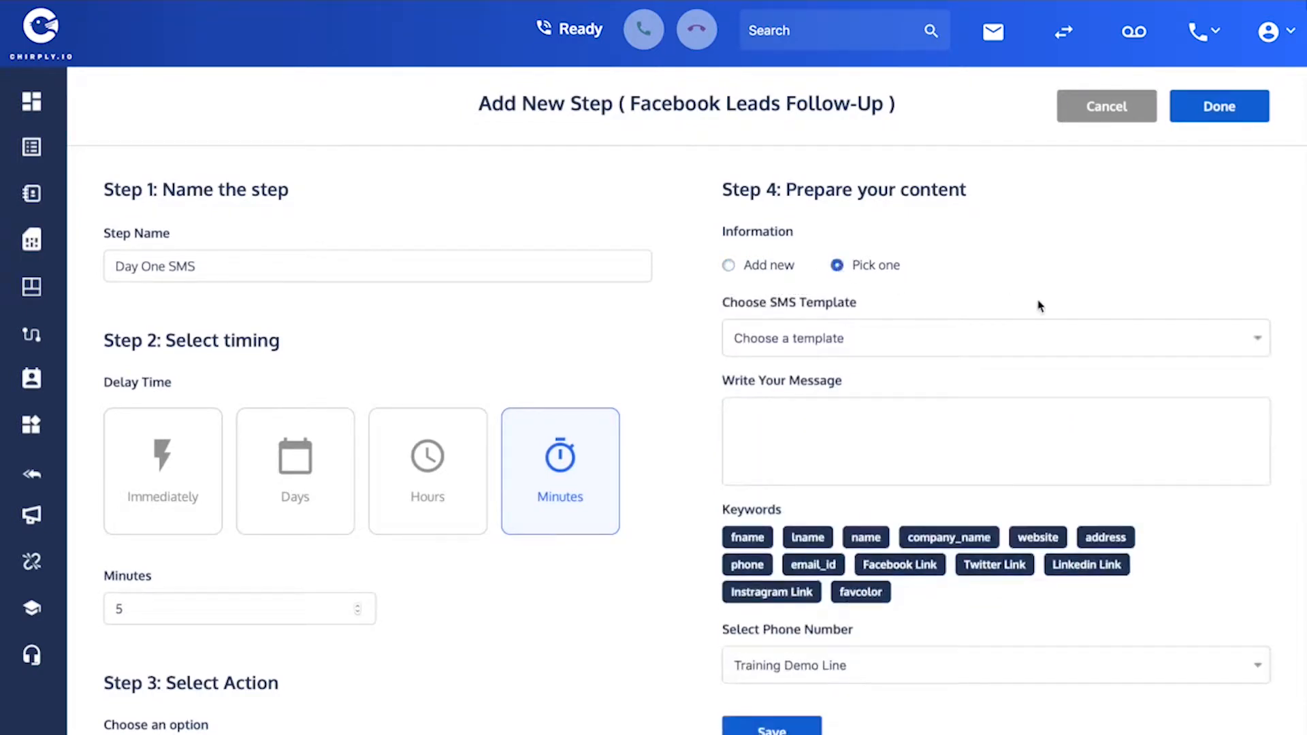
click(1252, 338)
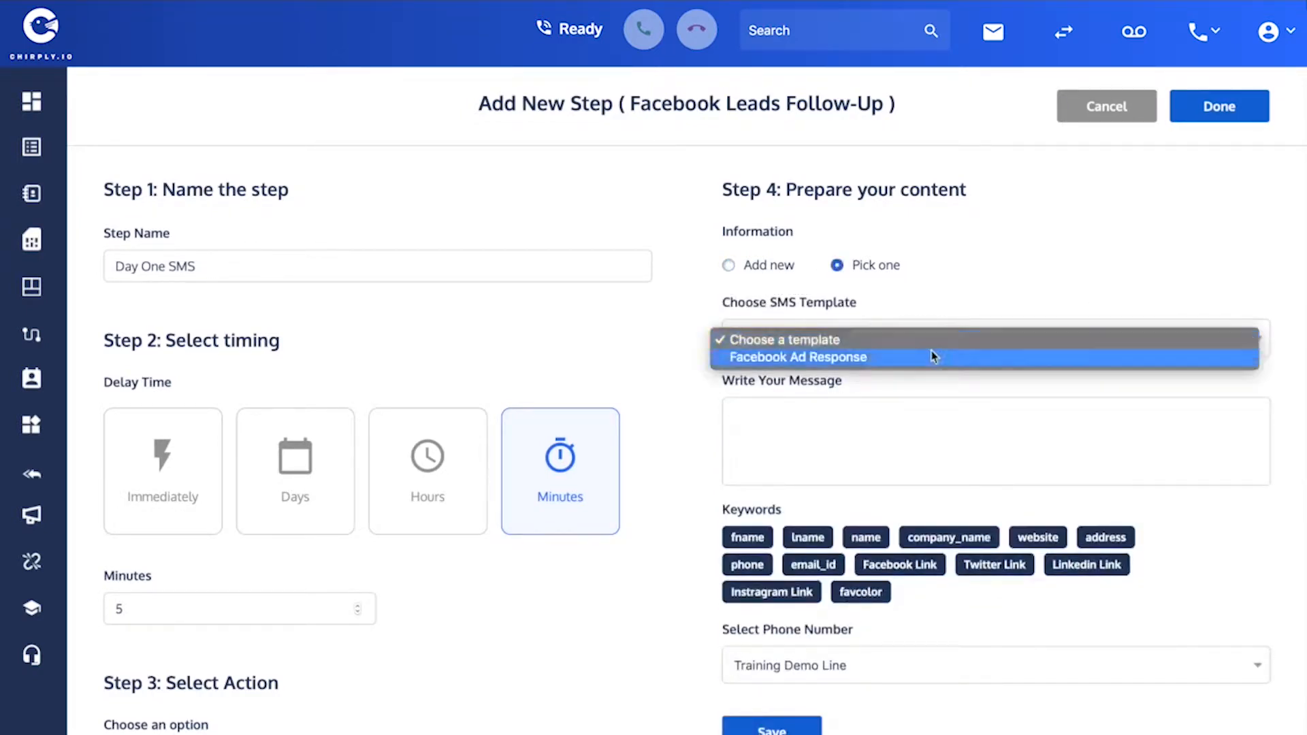
click(825, 359)
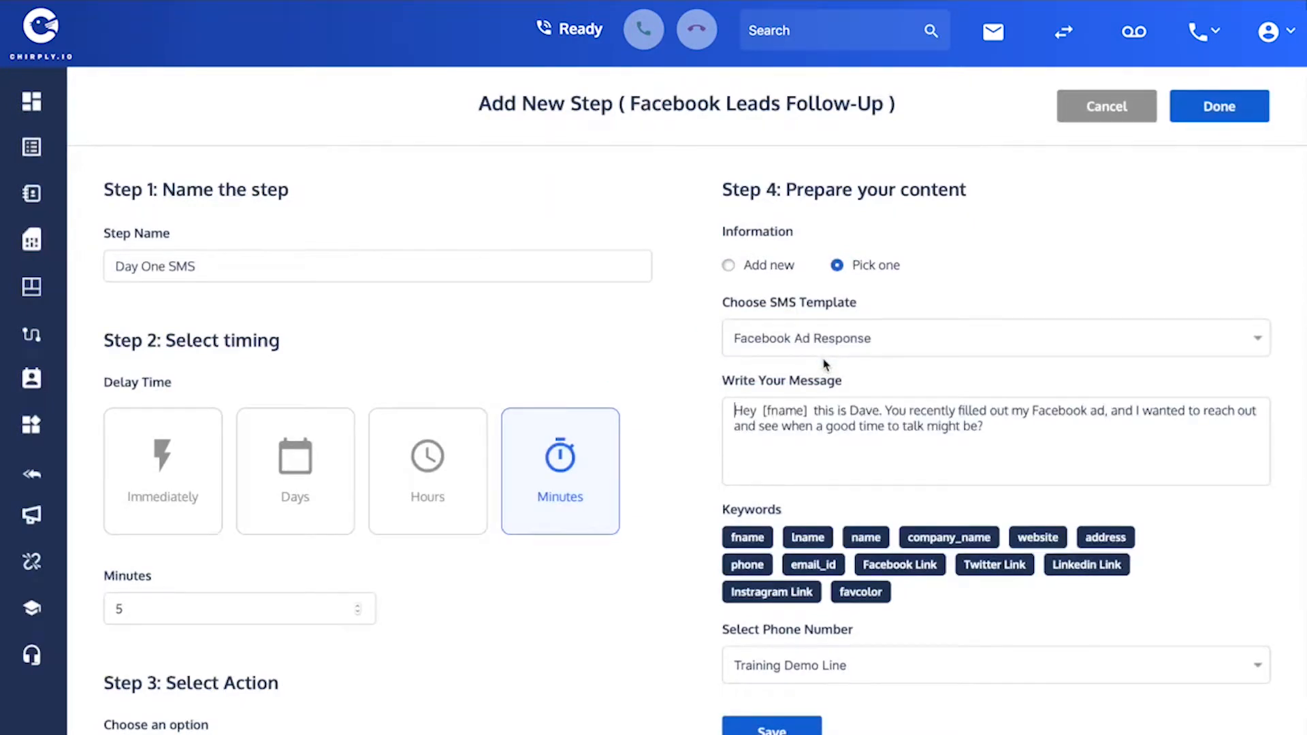
Remove the extra spaces before and after [fname] in the SMS message.
click(762, 411)
key(BackSpace)
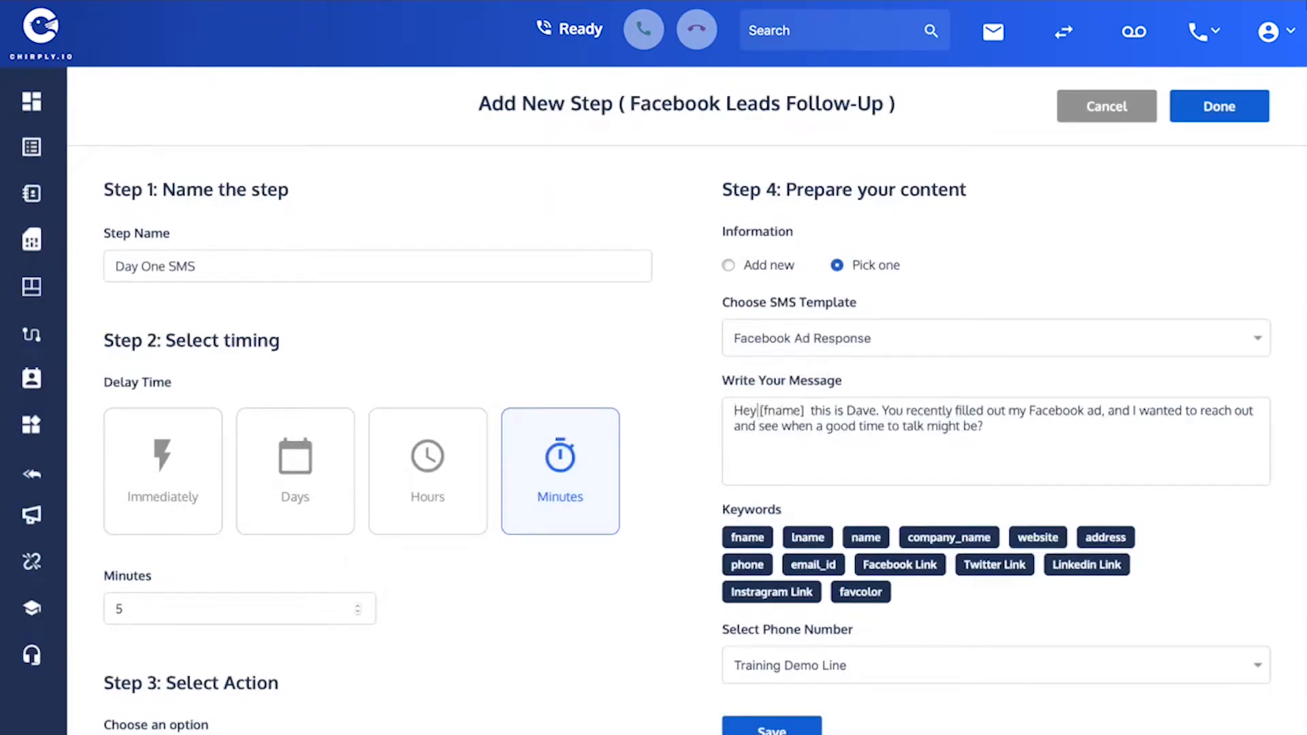
click(809, 410)
key(BackSpace)
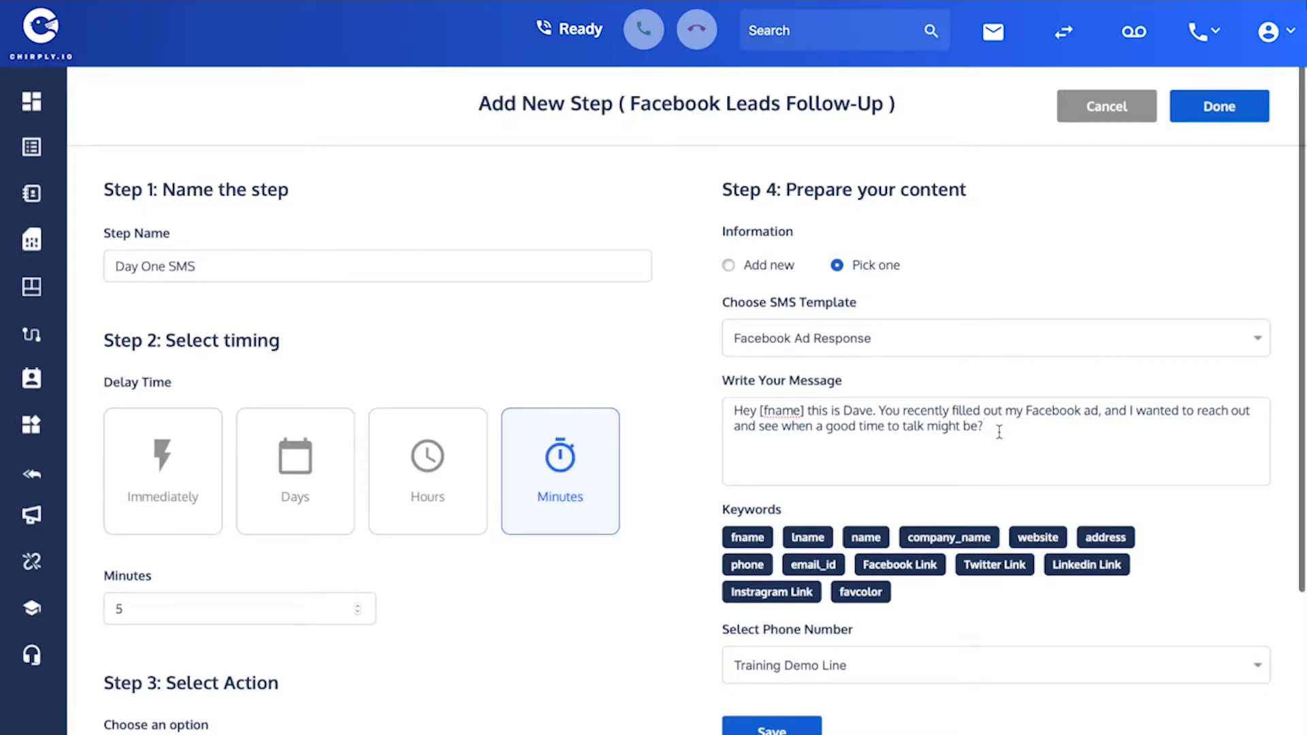
Select "Training Demo Line" as the phone number for the "Day One SMS" step and save the step.
scroll(1000, 432, down, 2)
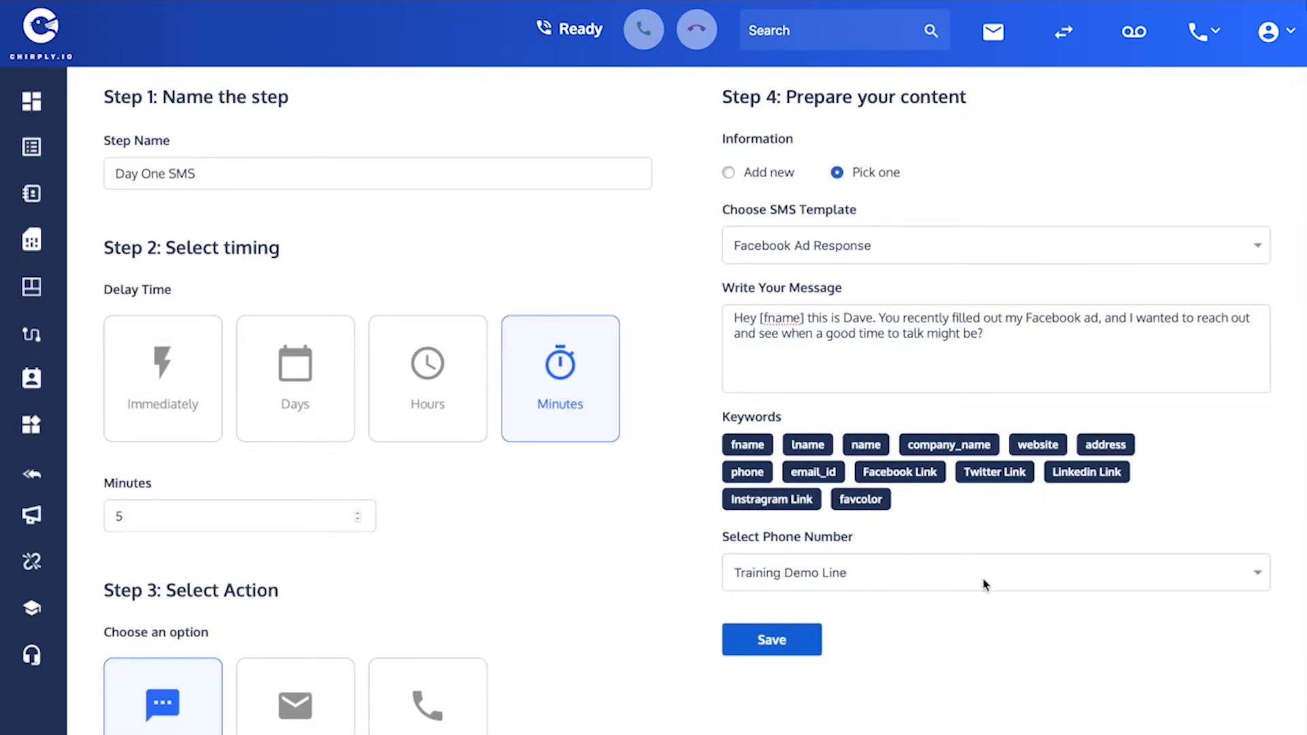
click(930, 583)
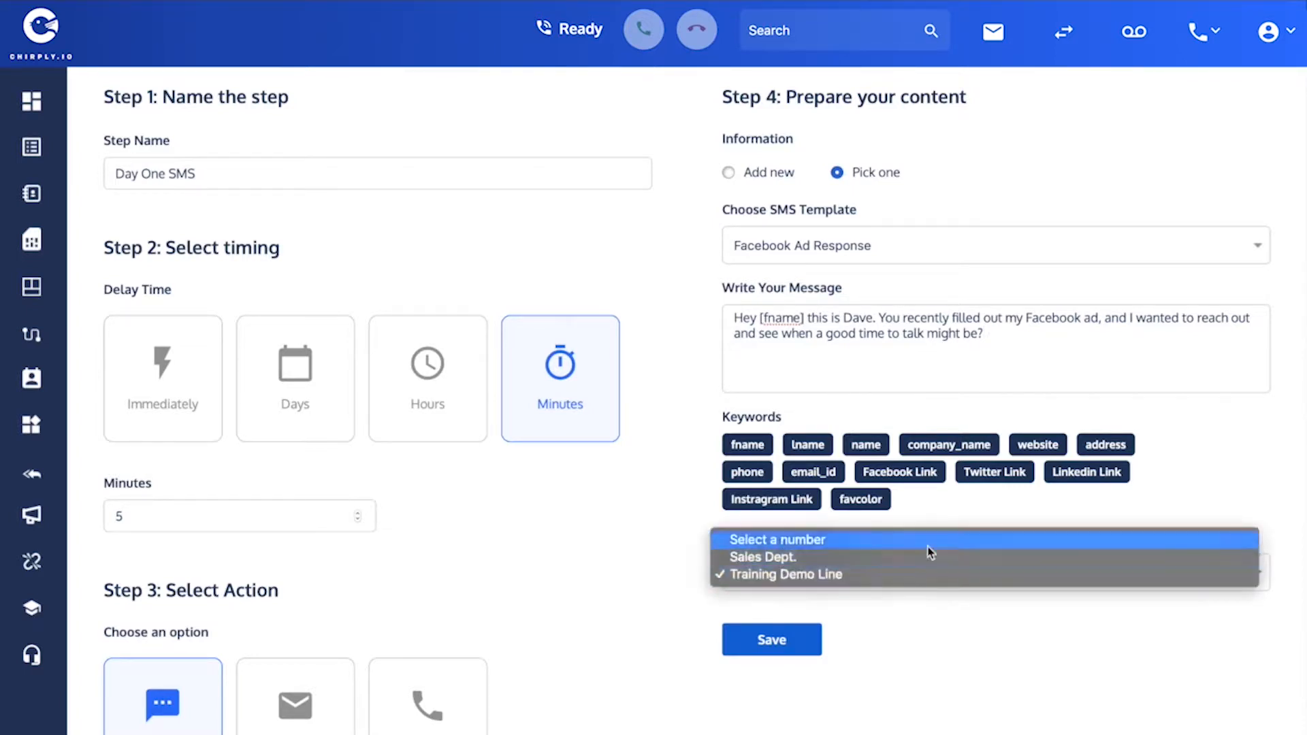
click(917, 586)
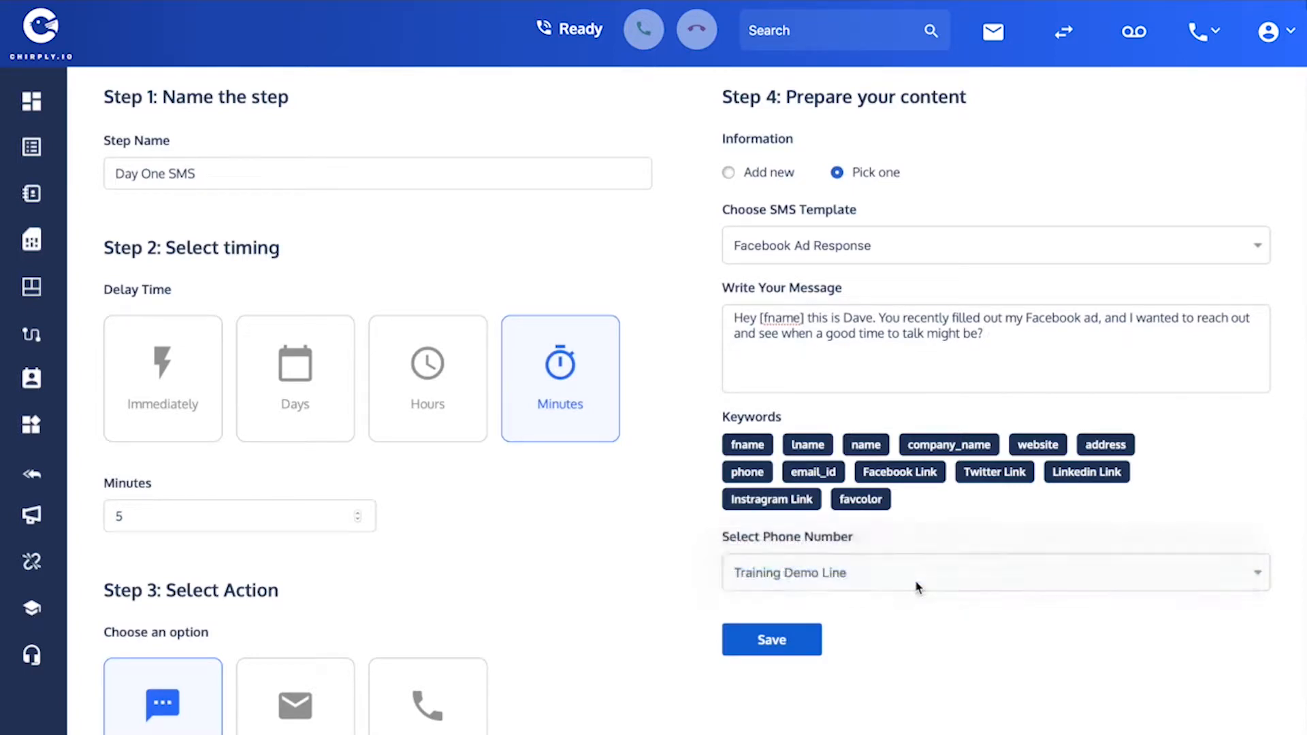
click(780, 644)
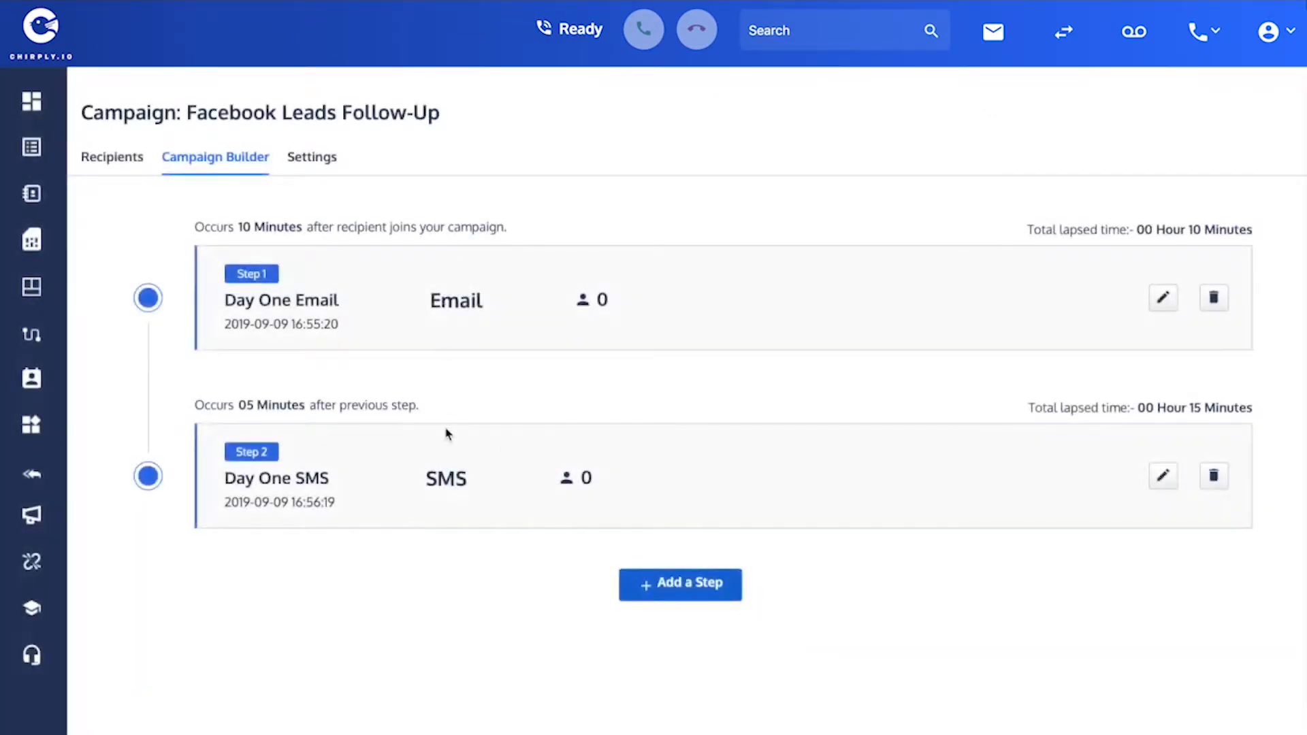
Review the delay lines of the email and SMS steps and the total lapsed time of the SMS step.
drag(196, 225, 437, 231)
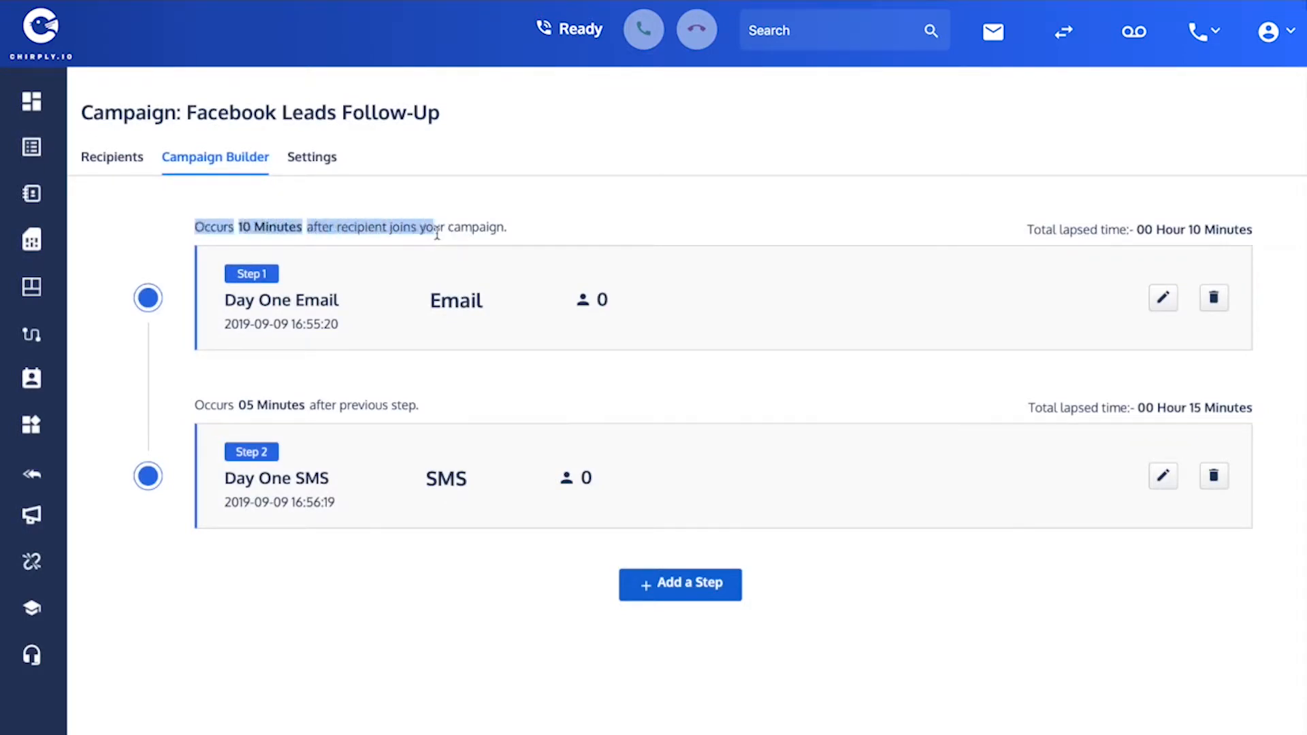
drag(196, 404, 353, 404)
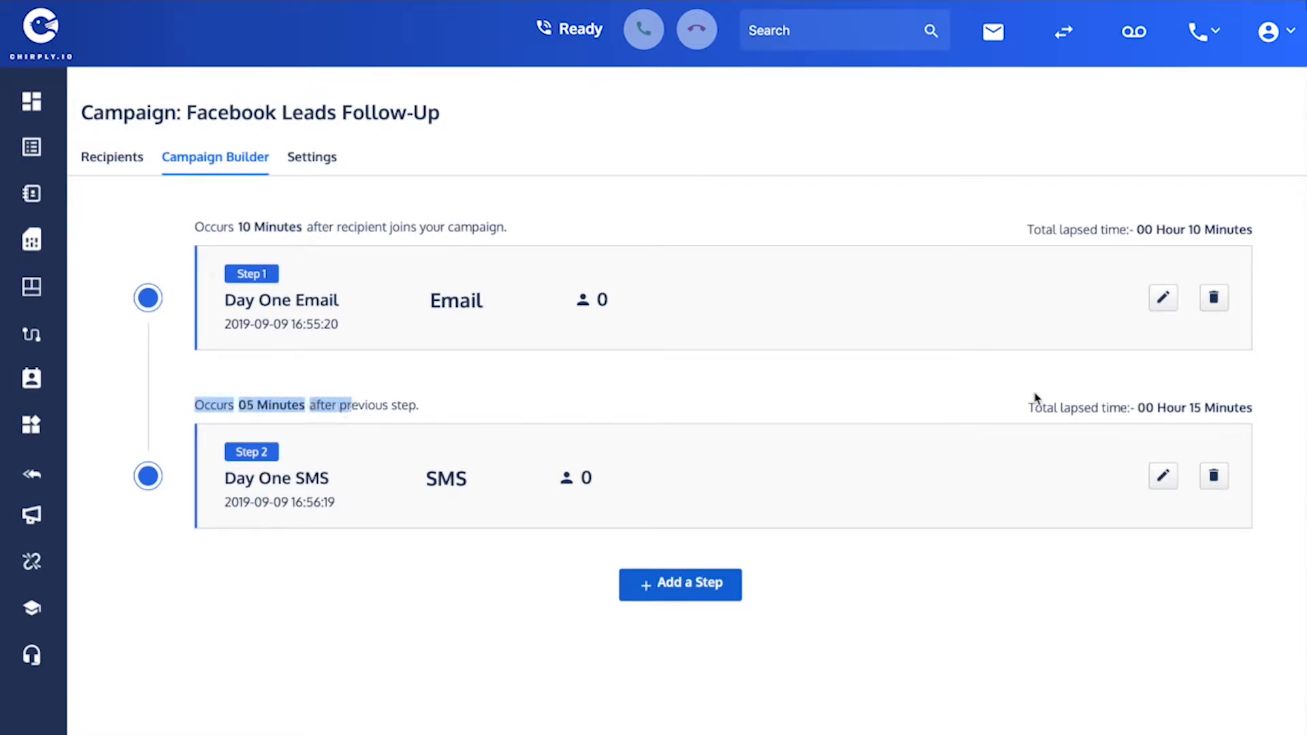
drag(1028, 401, 1210, 404)
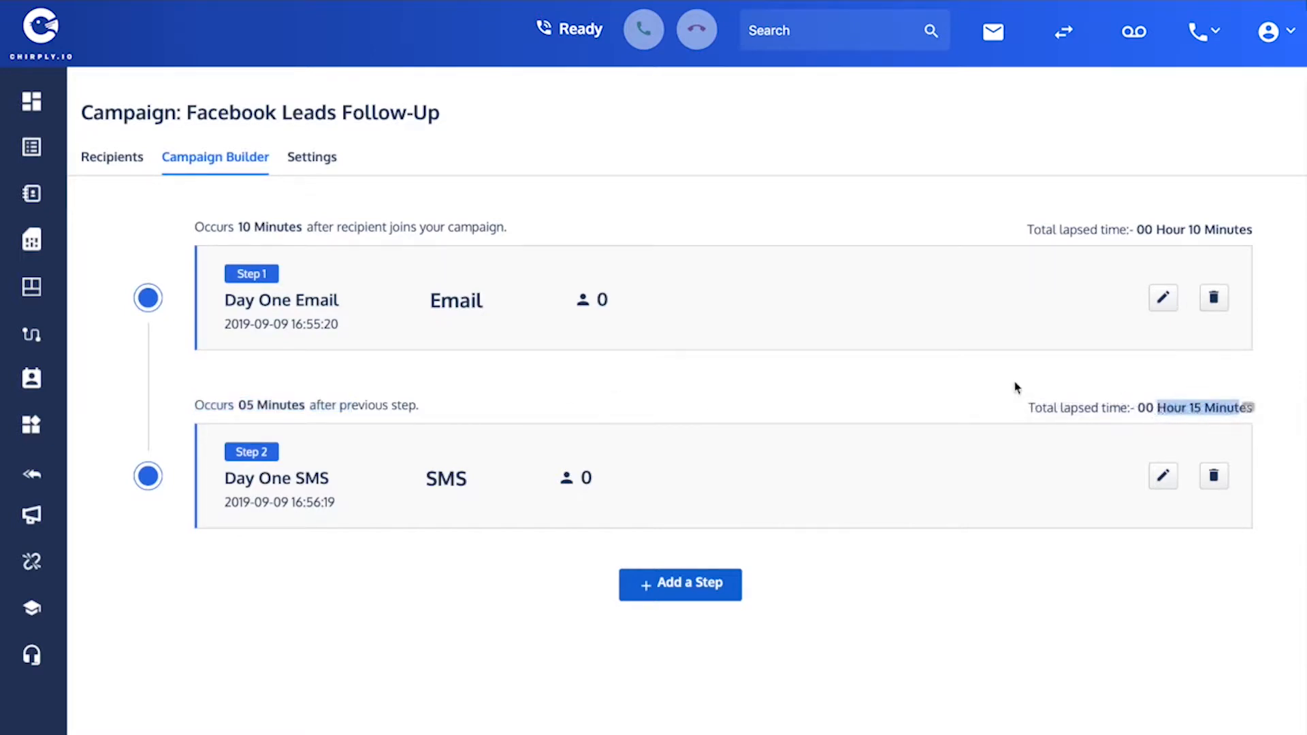
click(991, 388)
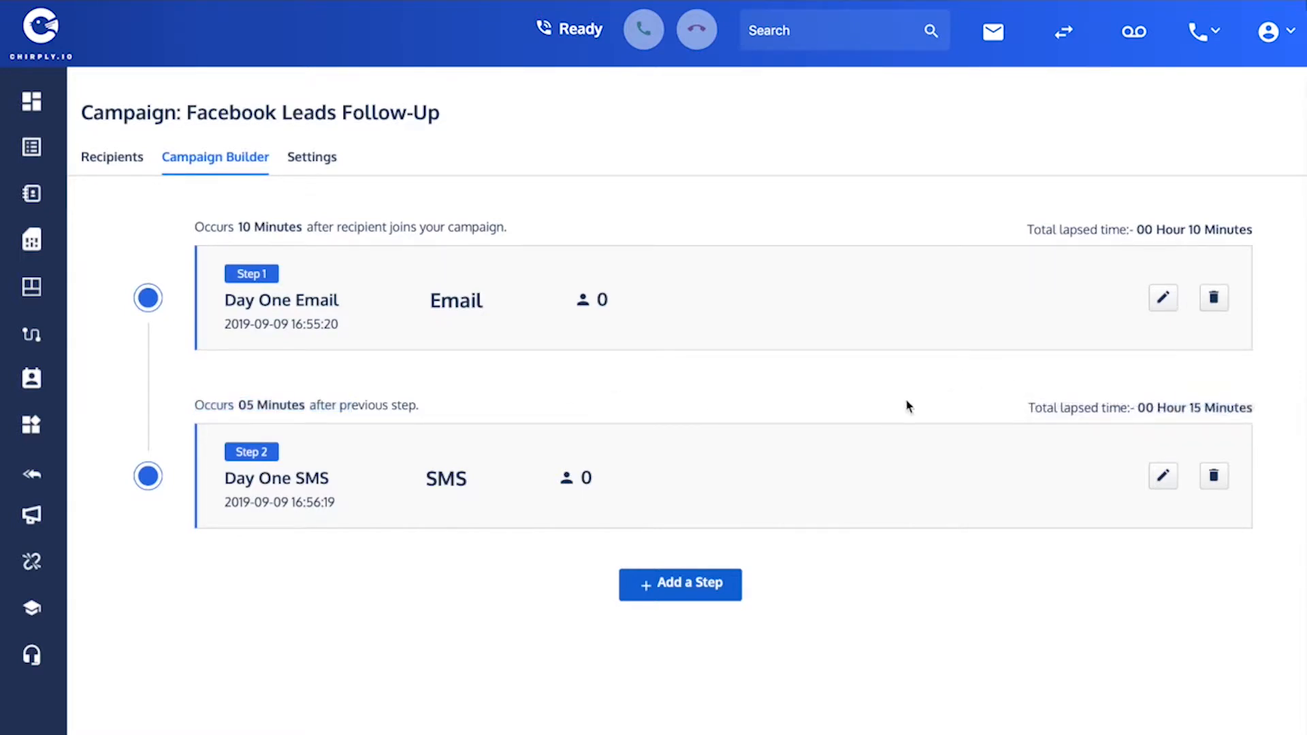
Add a third campaign step named "Day One Call" with a delay of 1 hour.
click(706, 584)
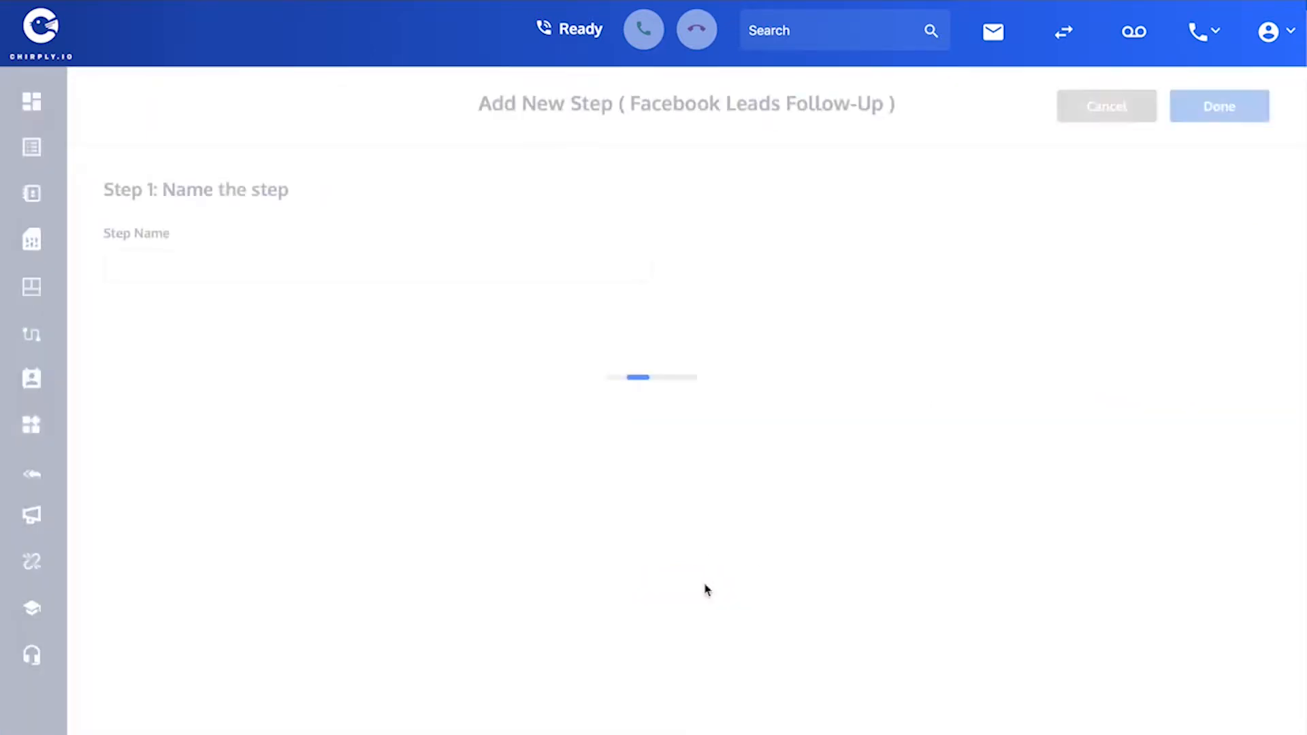
text(D)
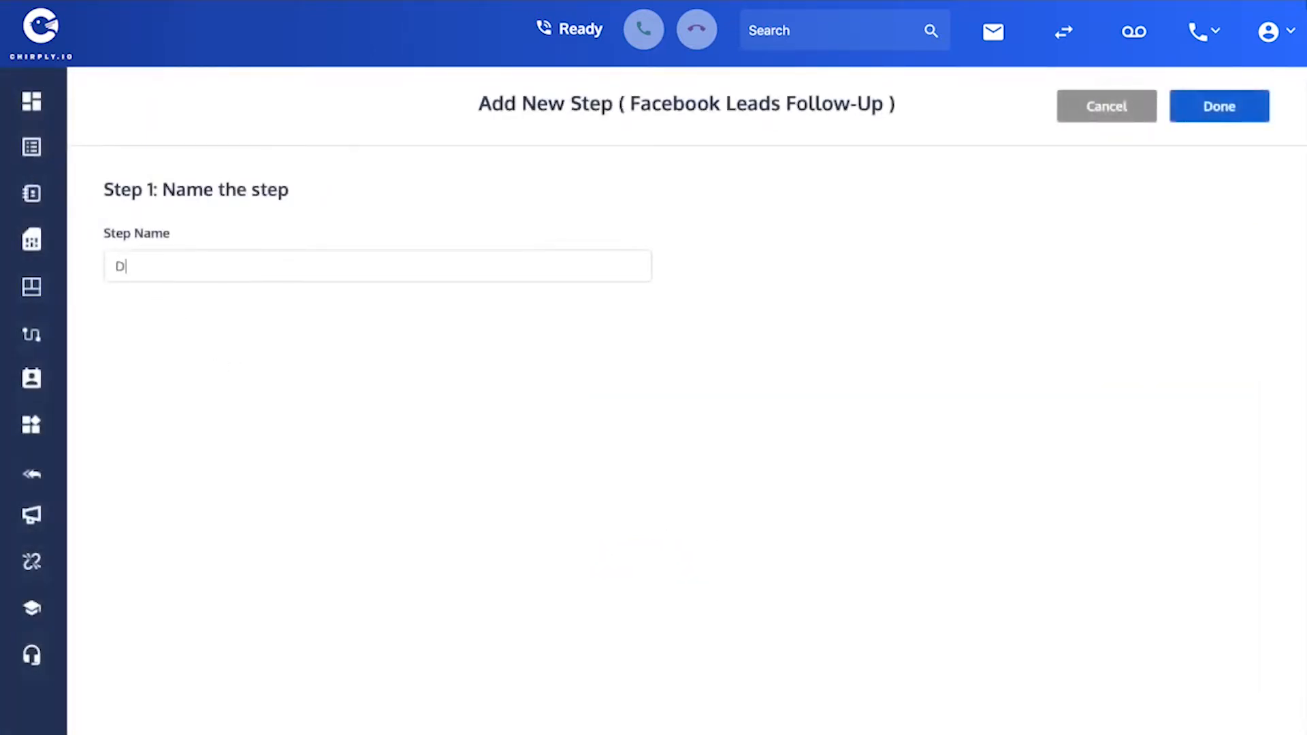
text(ay One Call)
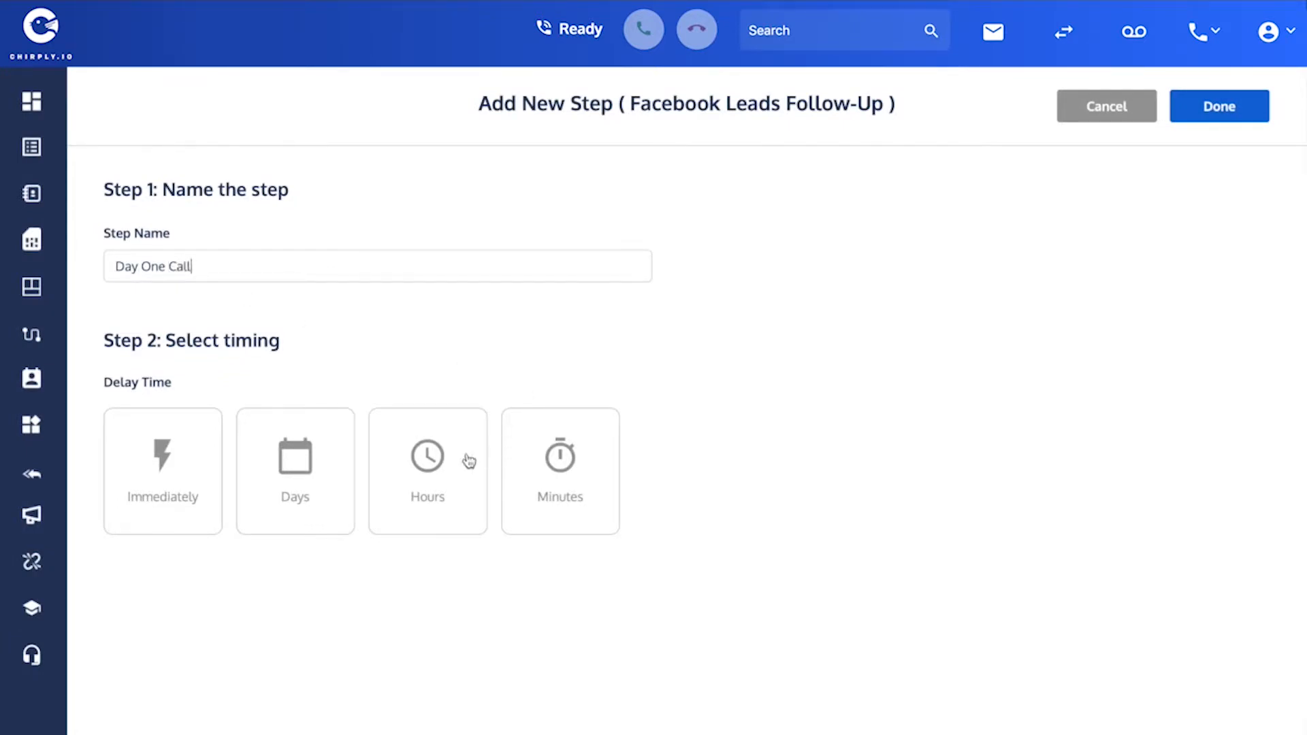
click(445, 463)
click(213, 607)
text(1)
Set the step's action to Phonecall with the IVR option, choose "Training Demo IVR", and save the step.
scroll(478, 614, down, 3)
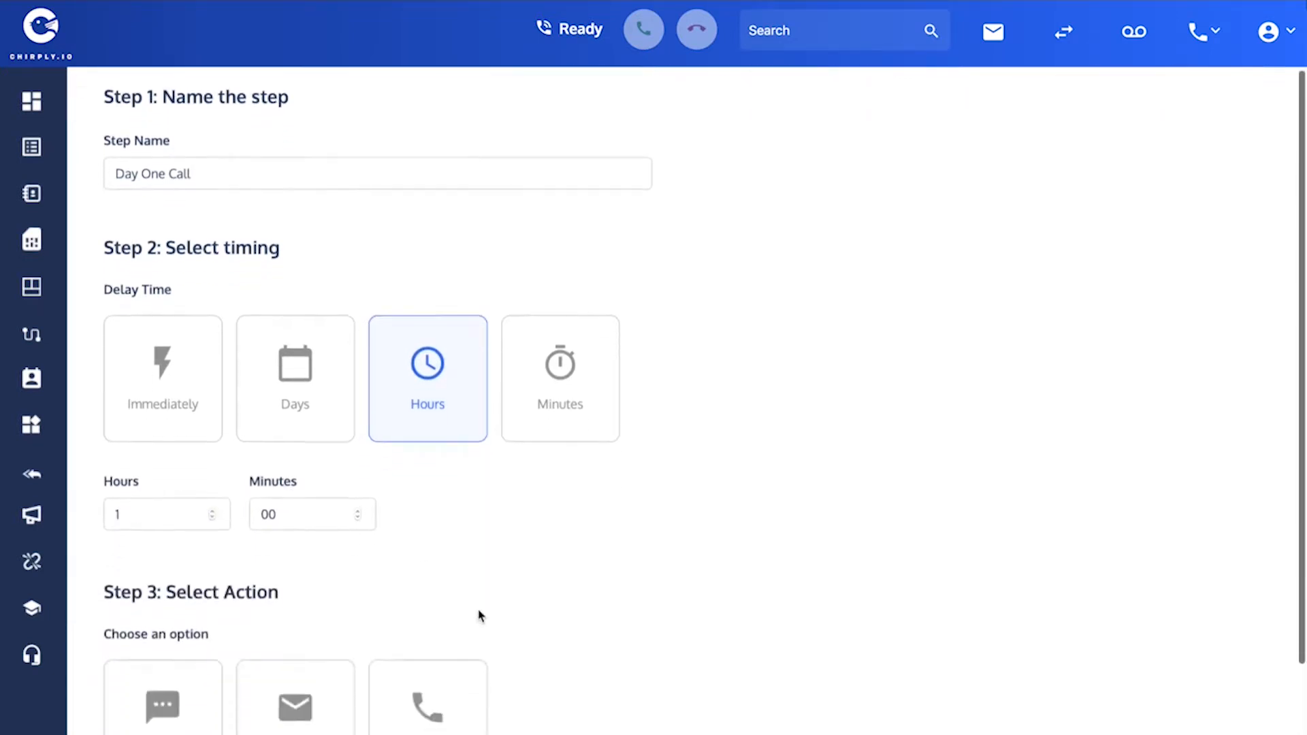
click(430, 601)
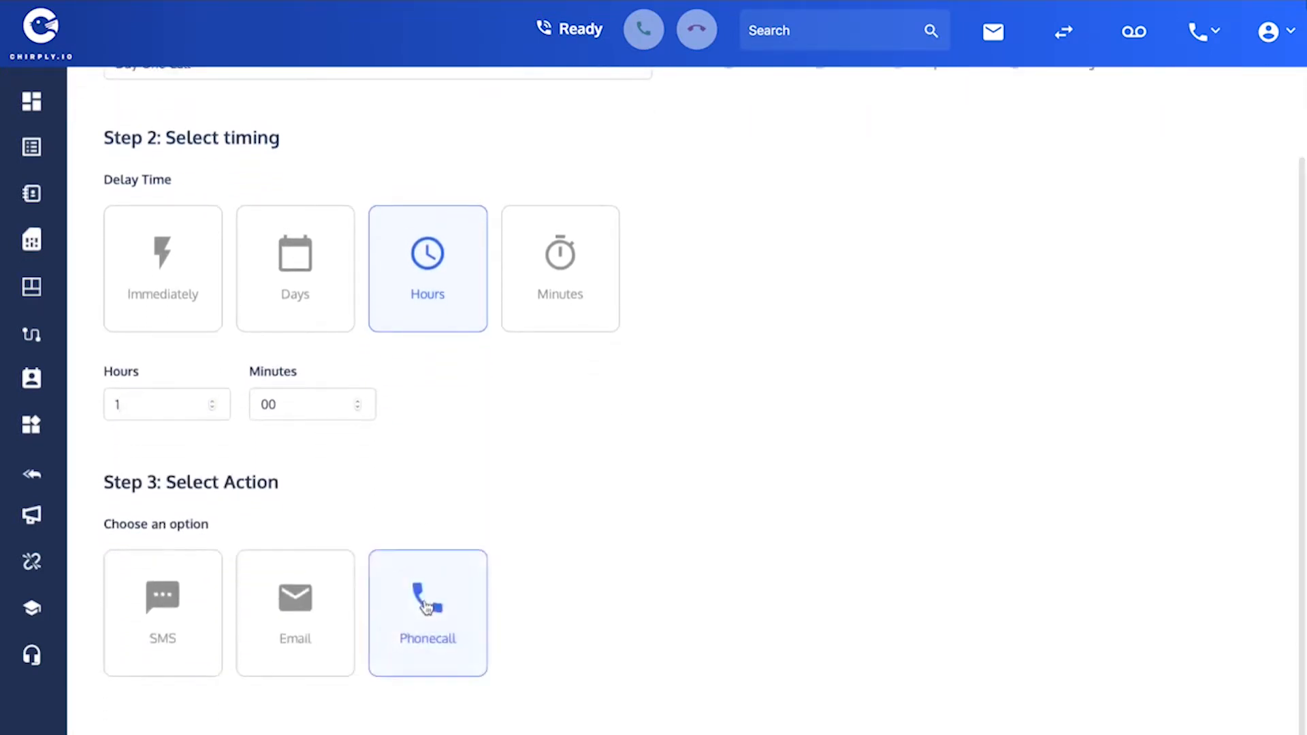
scroll(729, 505, up, 3)
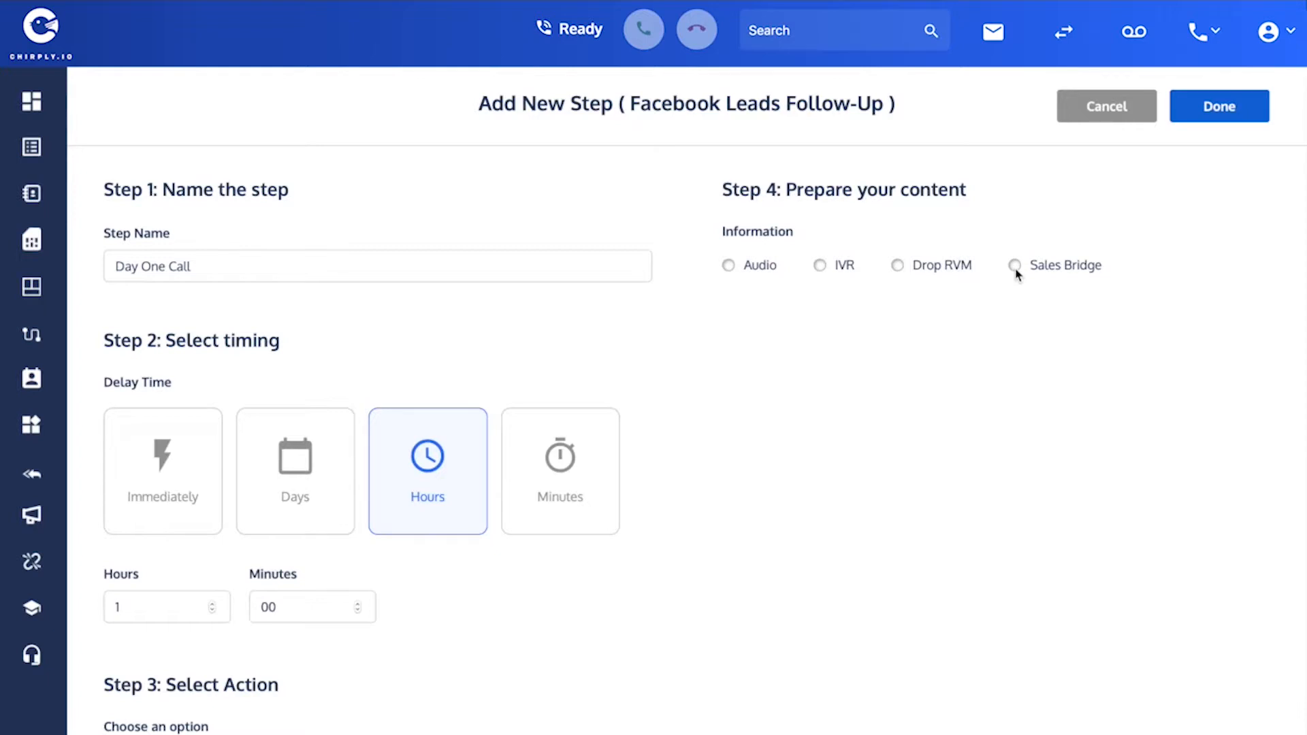
click(819, 266)
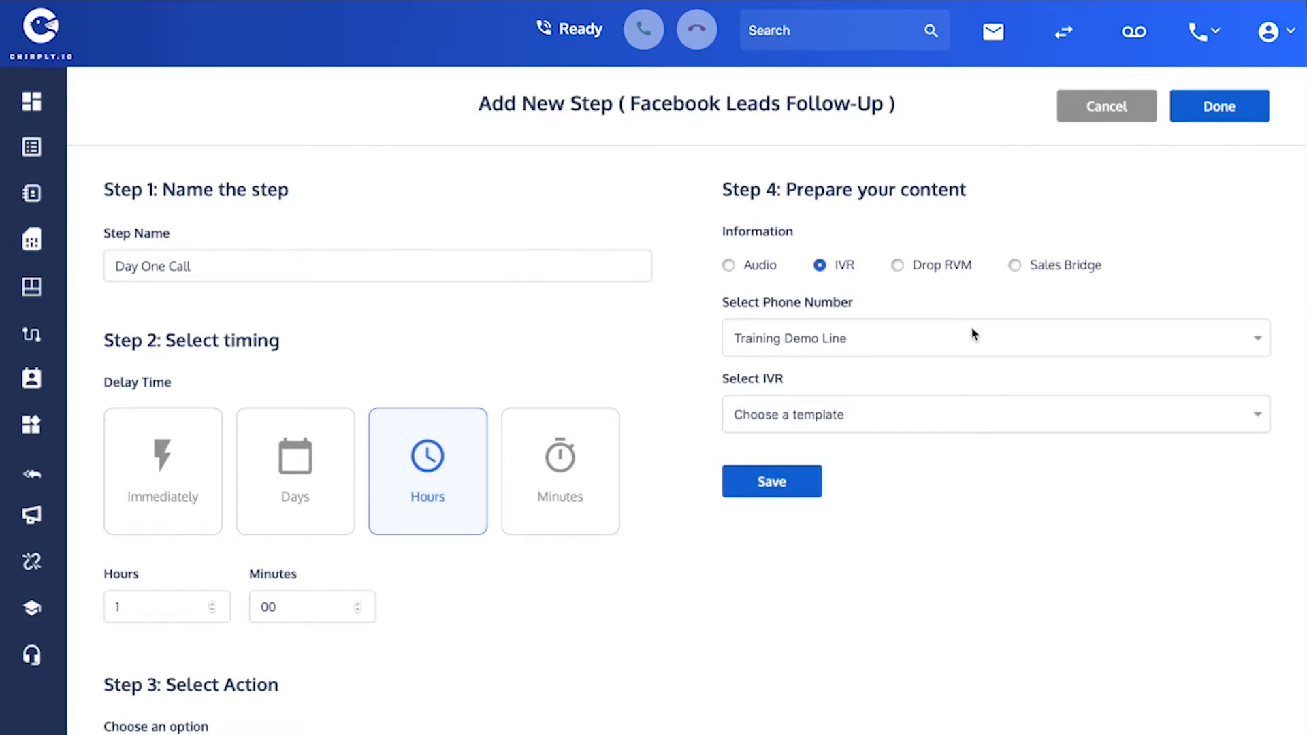
click(935, 417)
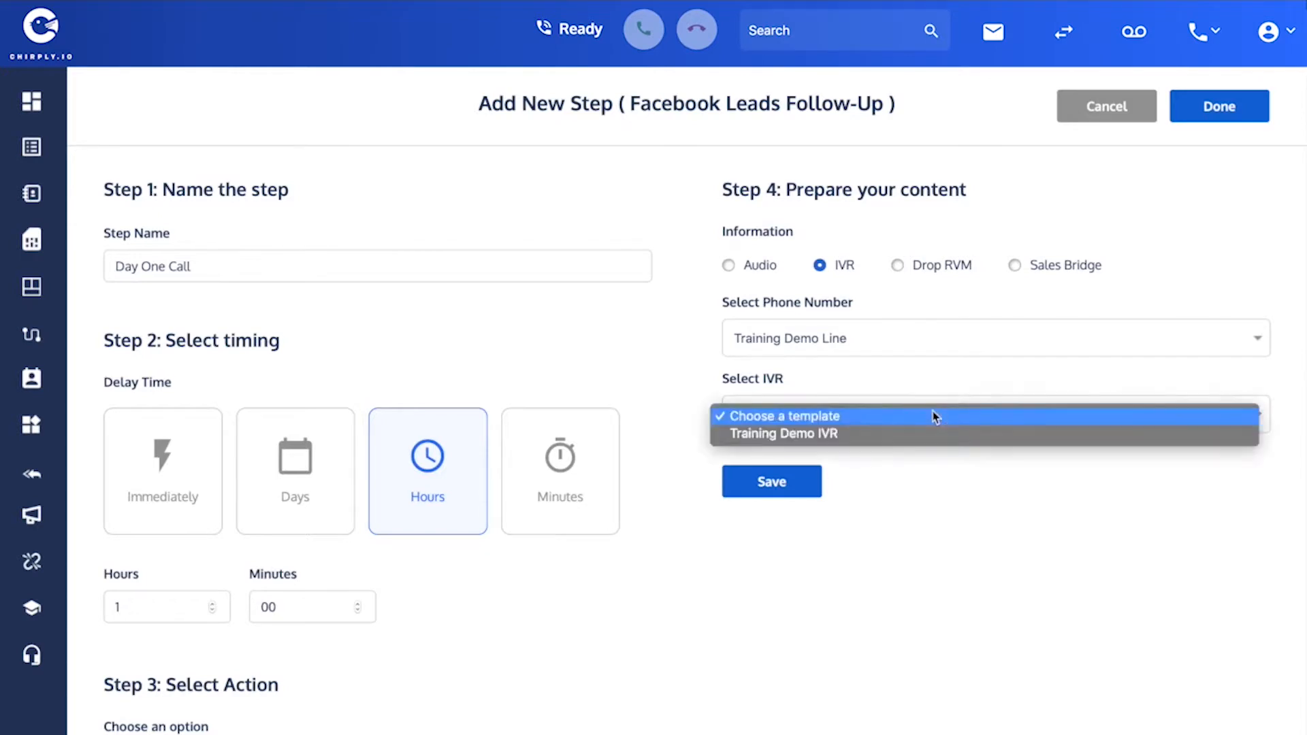
click(890, 436)
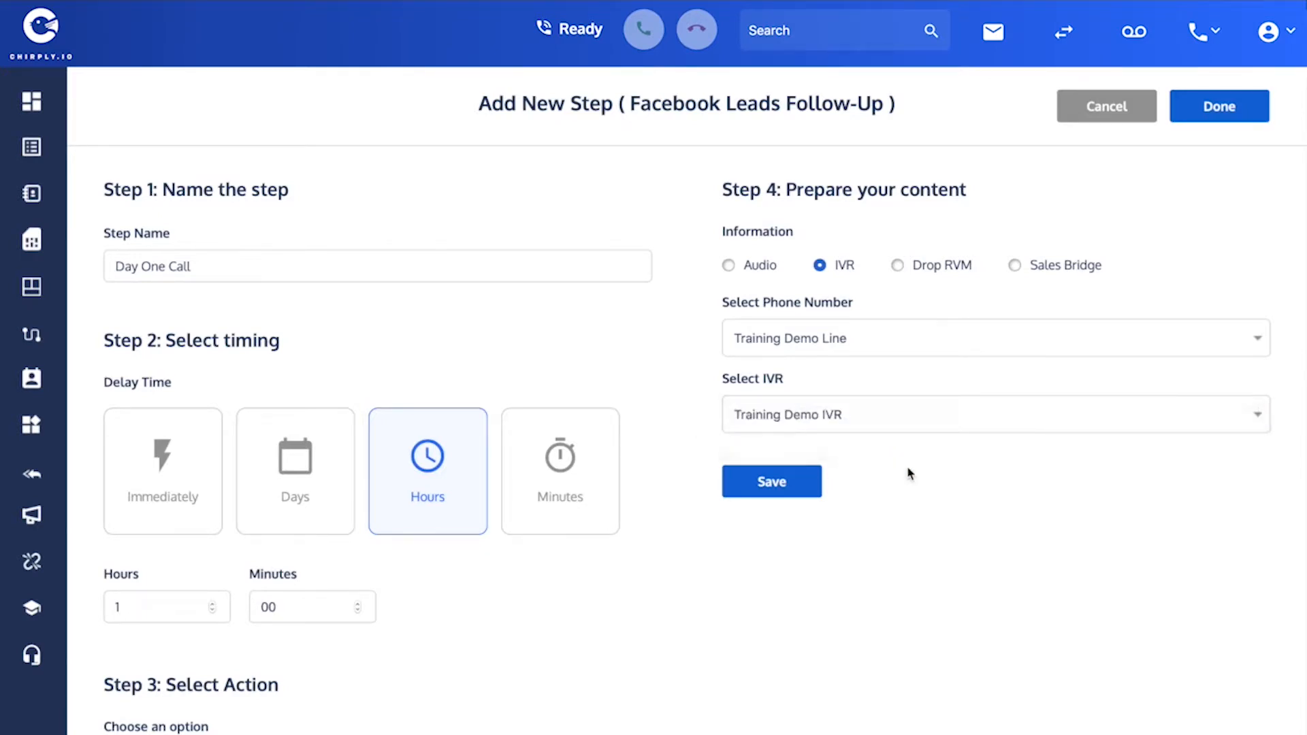
click(784, 480)
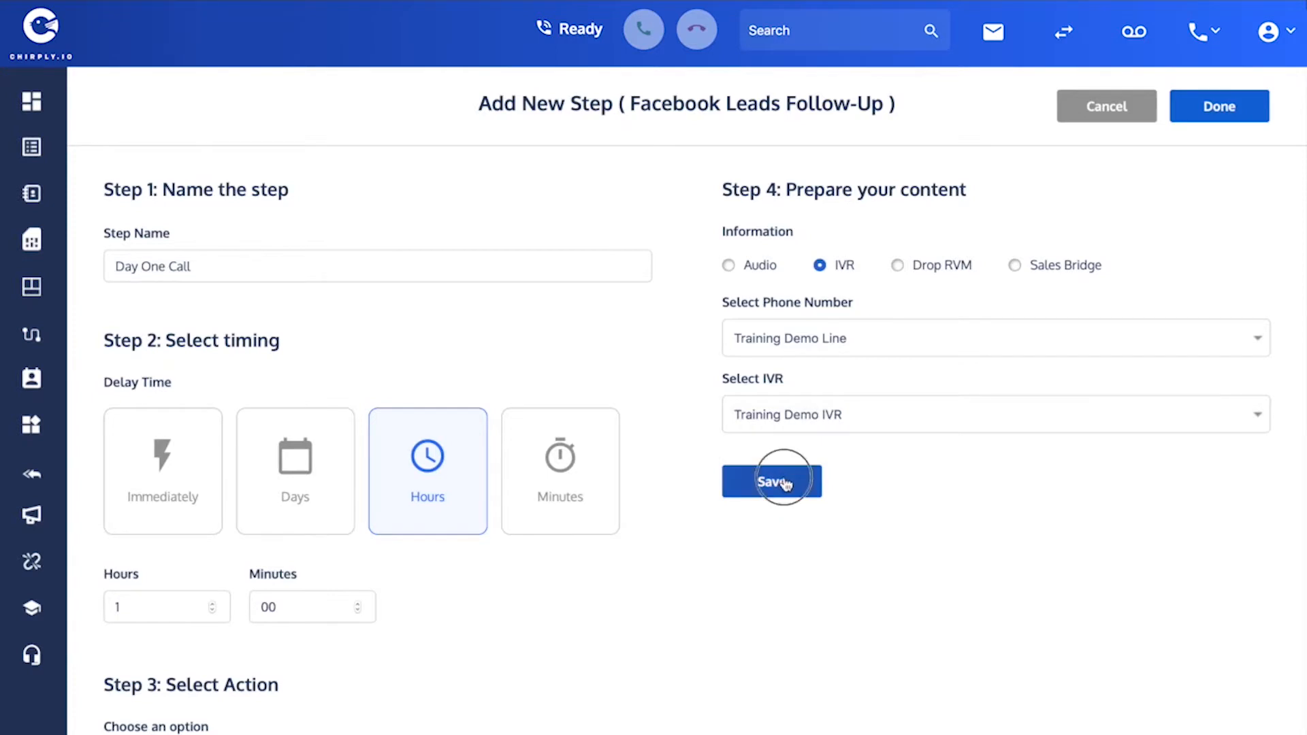
Review the sequence and timing of the email, SMS and call steps in the campaign builder.
scroll(785, 484, down, 2)
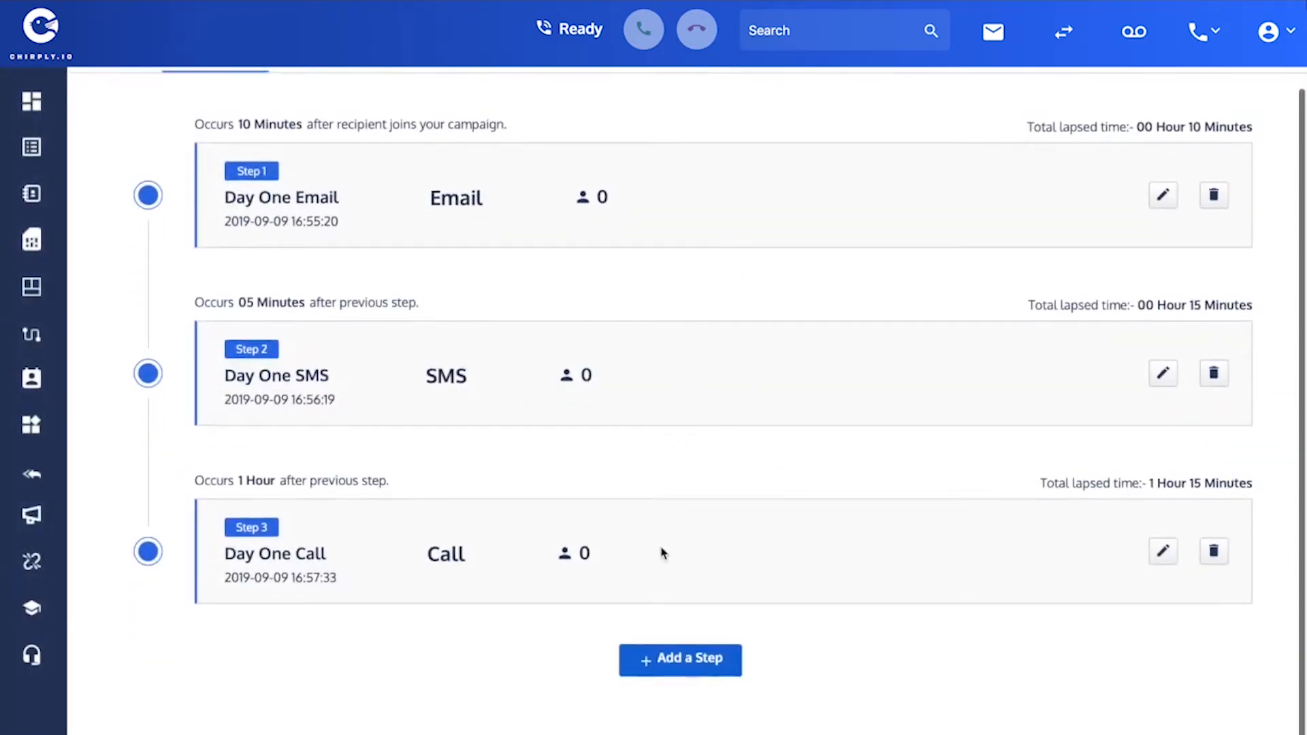
scroll(773, 333, up, 1)
scroll(771, 333, down, 1)
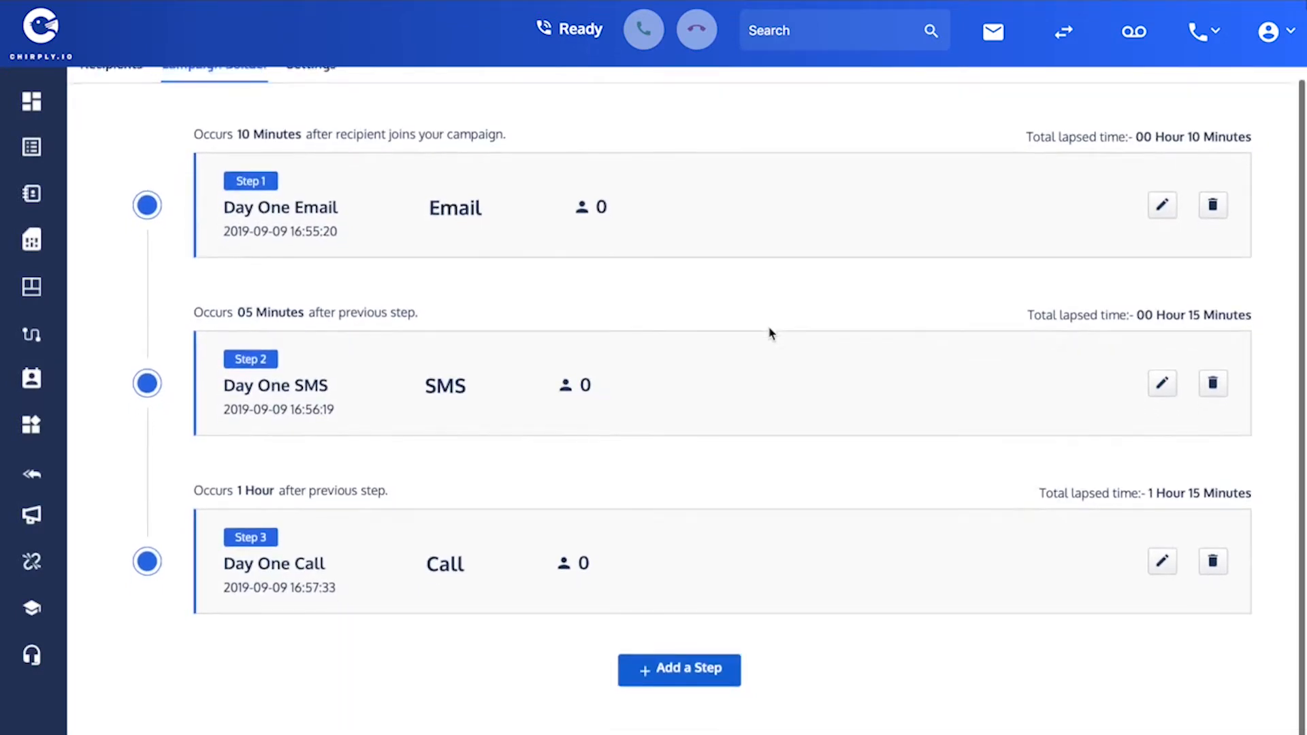
scroll(771, 333, up, 1)
scroll(770, 330, down, 1)
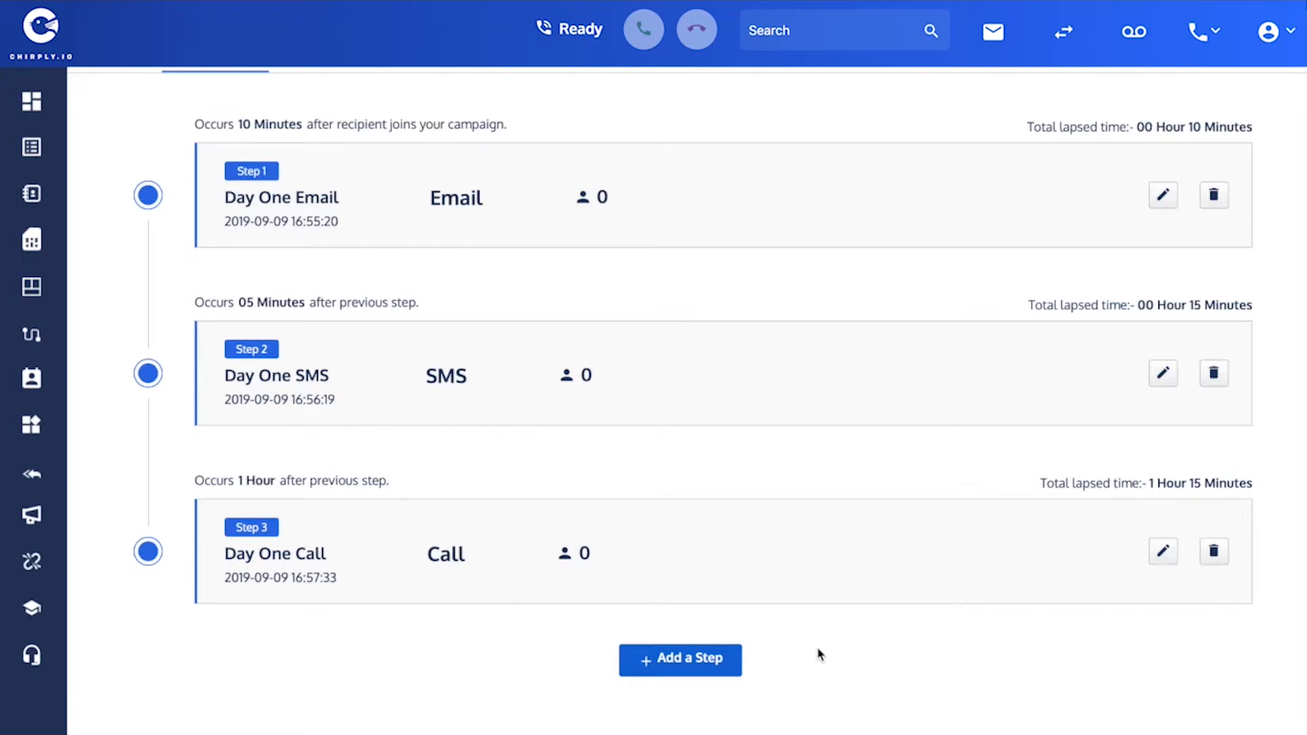
scroll(780, 376, up, 2)
scroll(779, 376, up, 2)
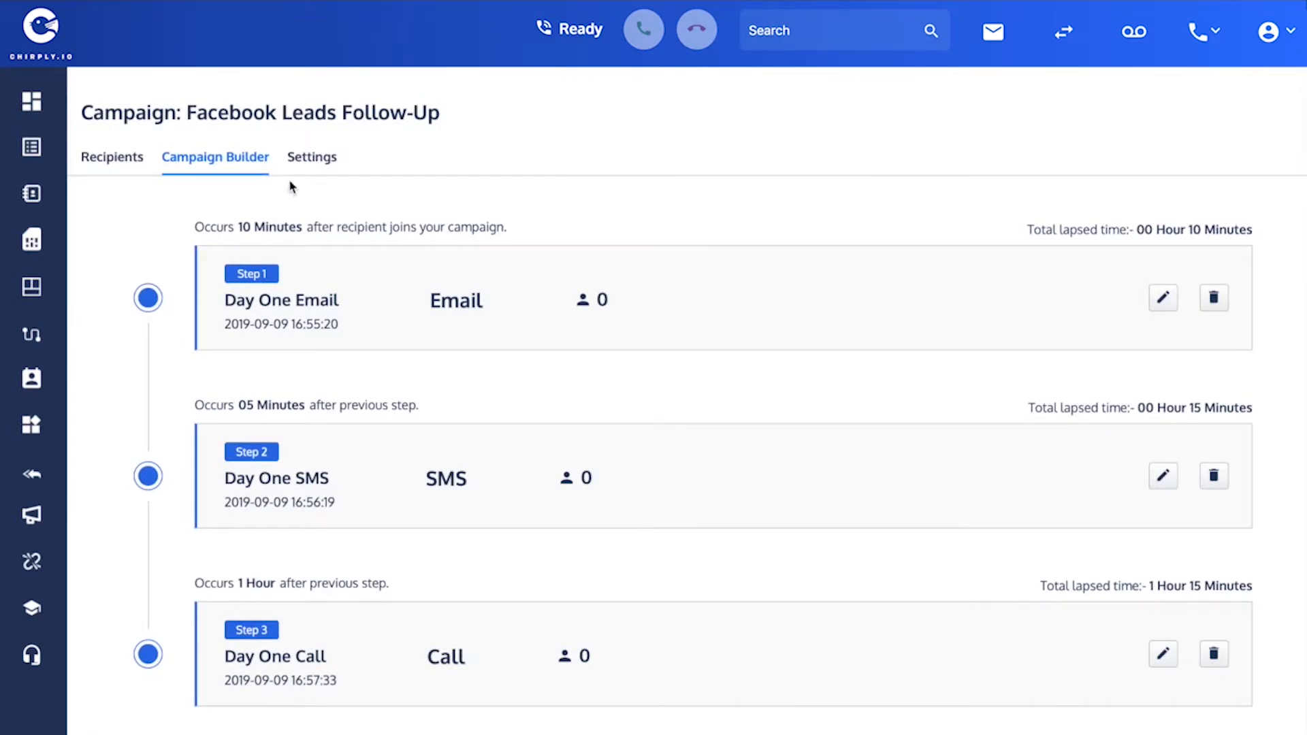
In the campaign's settings, set the start of the permitted sending hours to 08:00:00.
click(306, 162)
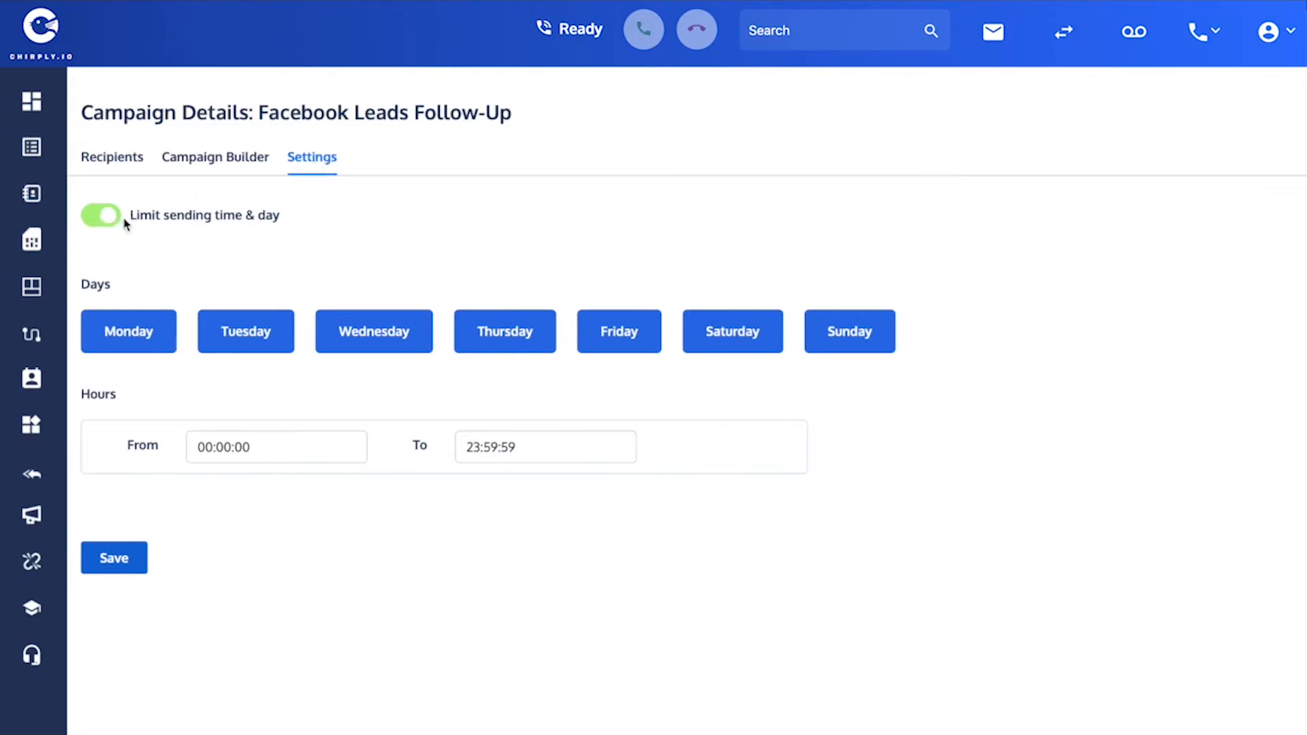
click(211, 444)
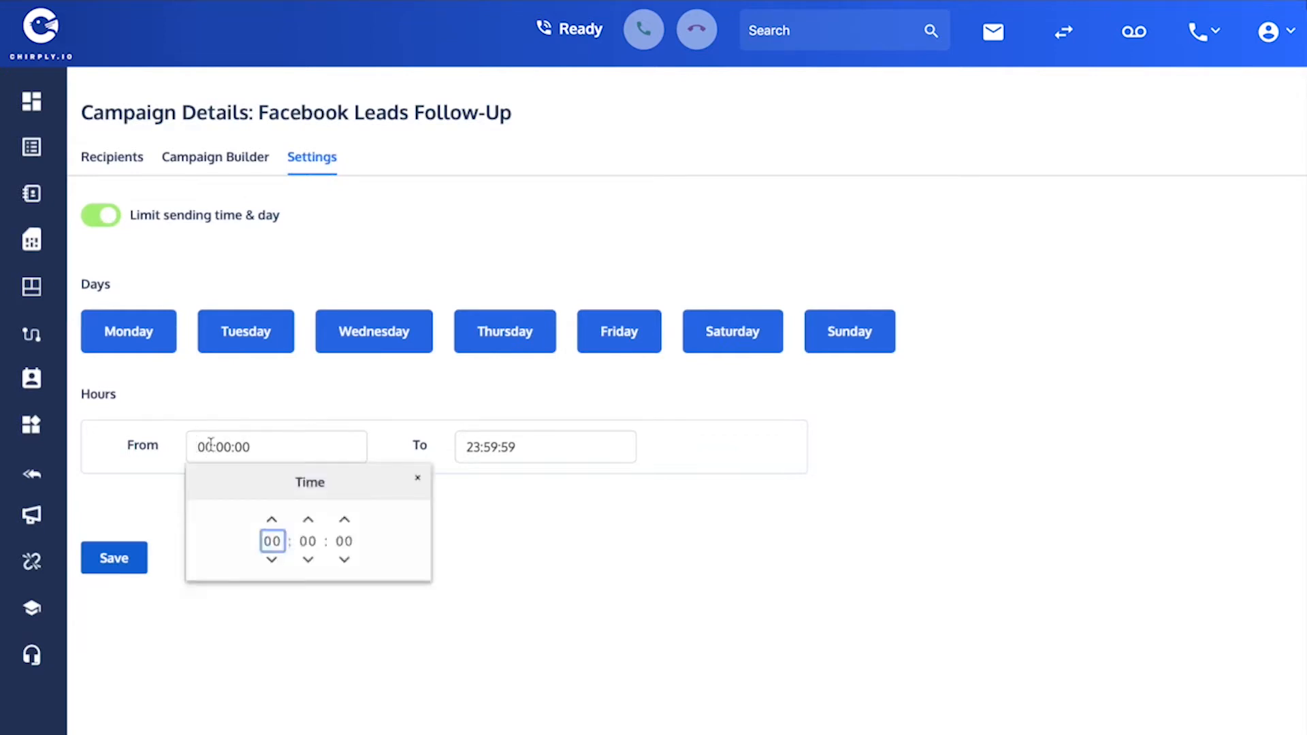
click(272, 521)
click(272, 521)
click(273, 521)
click(273, 520)
click(273, 521)
click(272, 521)
click(272, 521)
click(273, 521)
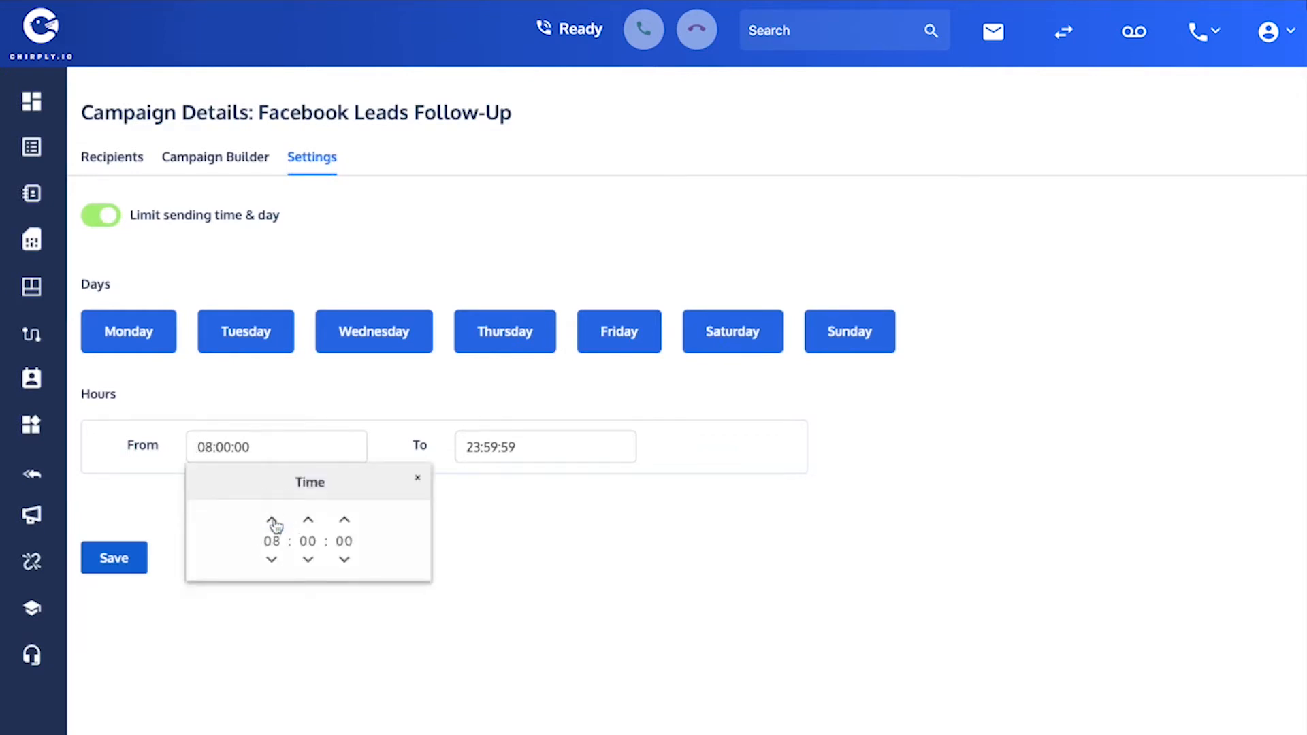
click(167, 492)
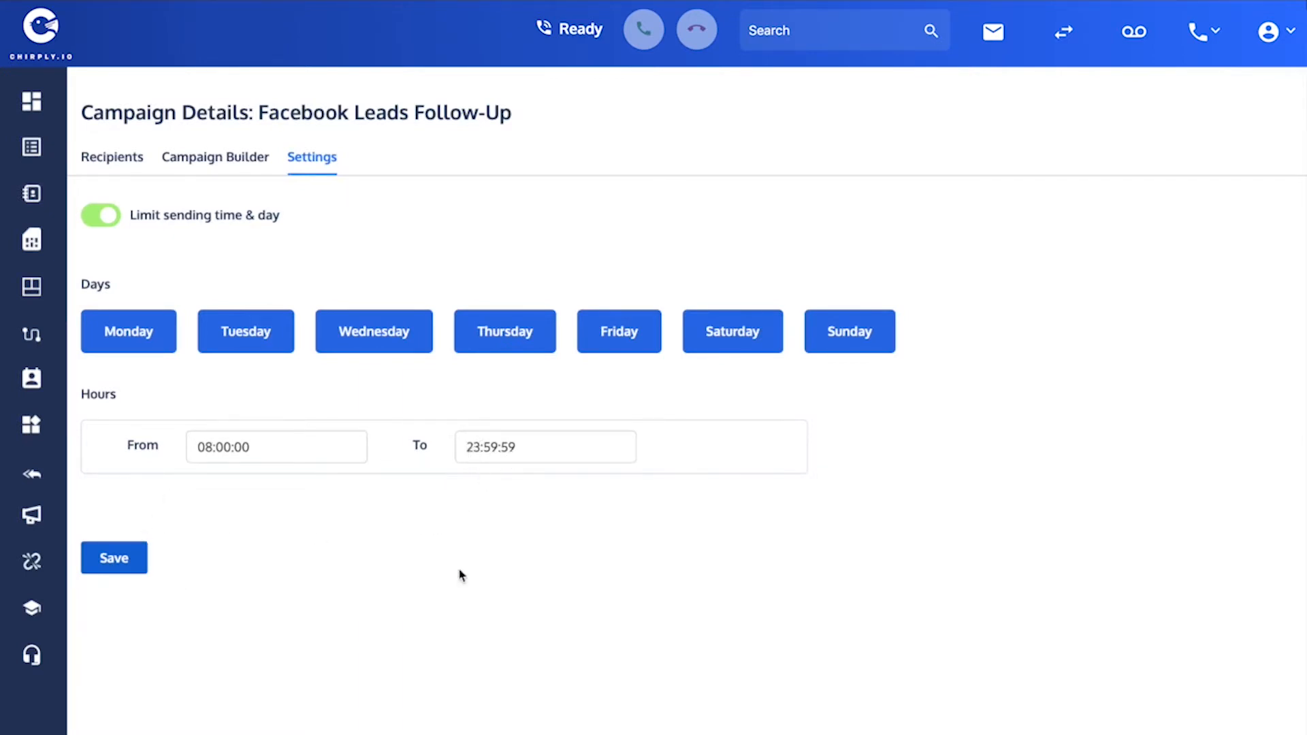
Set the end of the permitted sending hours to 22:00:00.
click(487, 436)
click(542, 560)
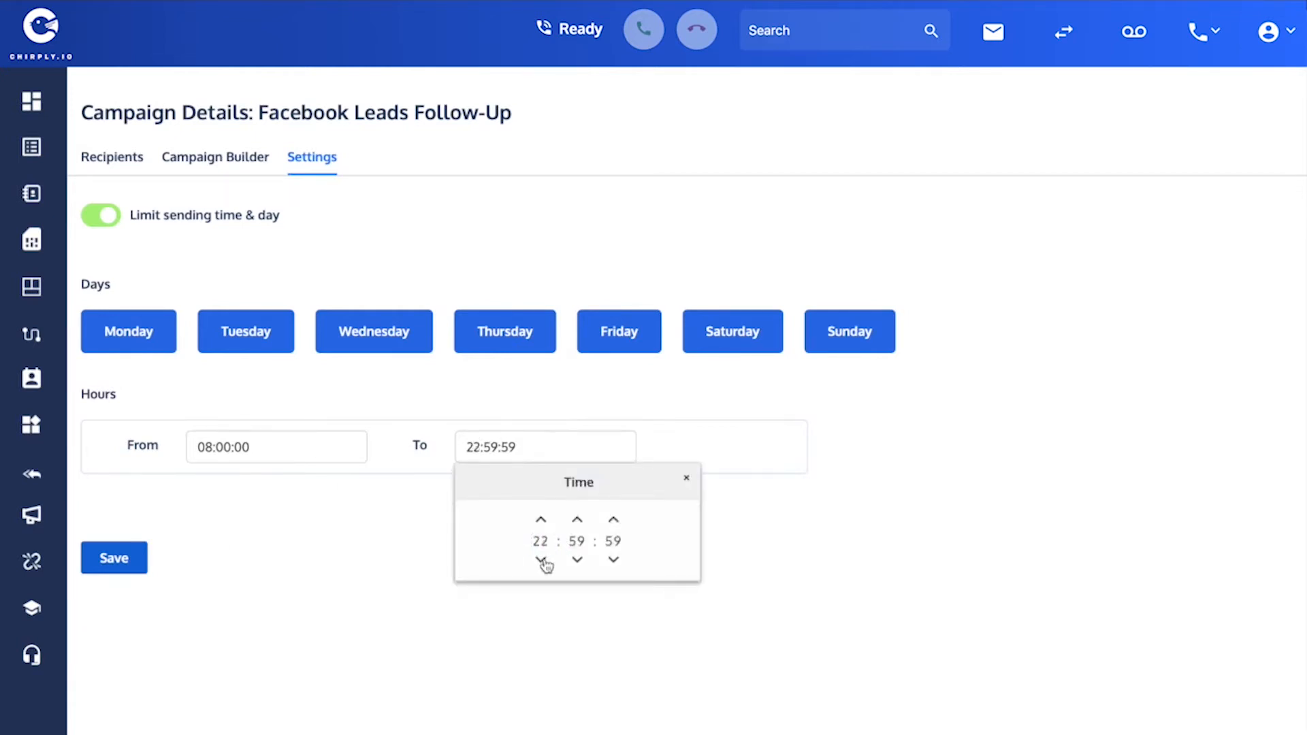
click(577, 520)
click(615, 521)
click(414, 545)
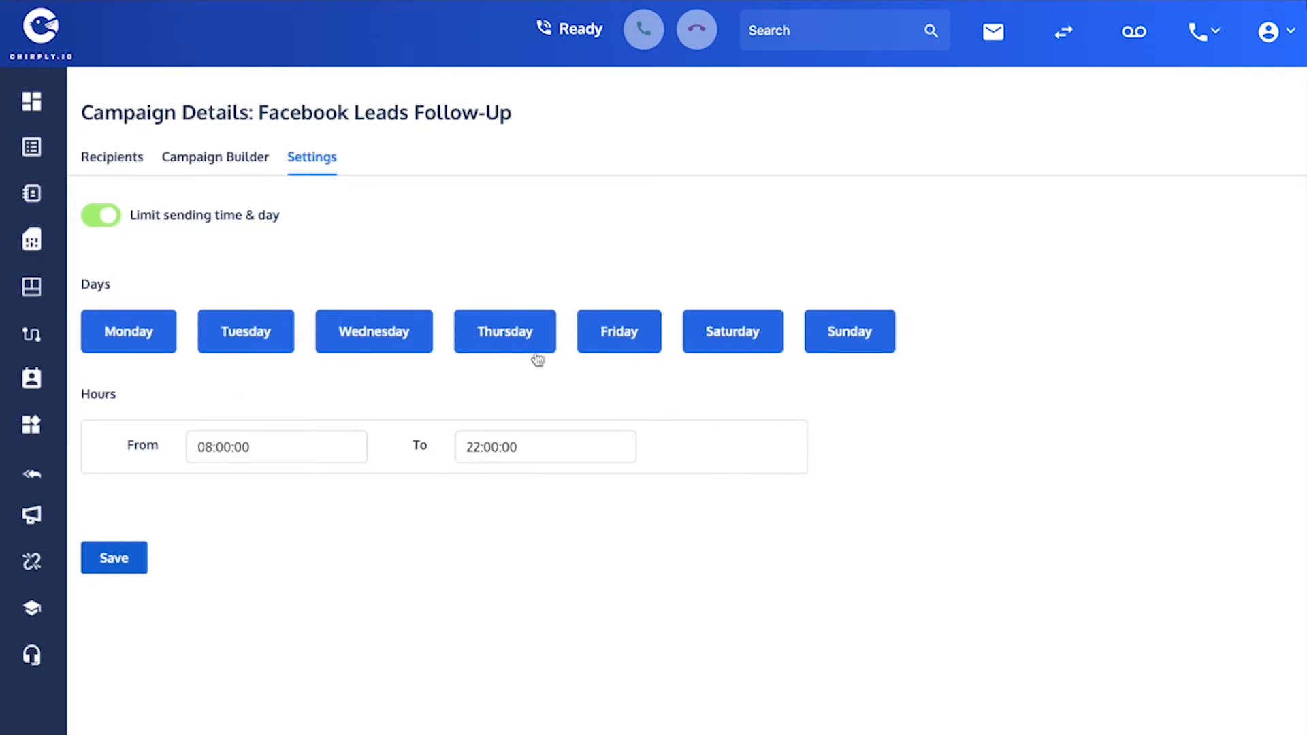
Exclude Saturday and Sunday from the sending days and save the campaign settings.
click(736, 340)
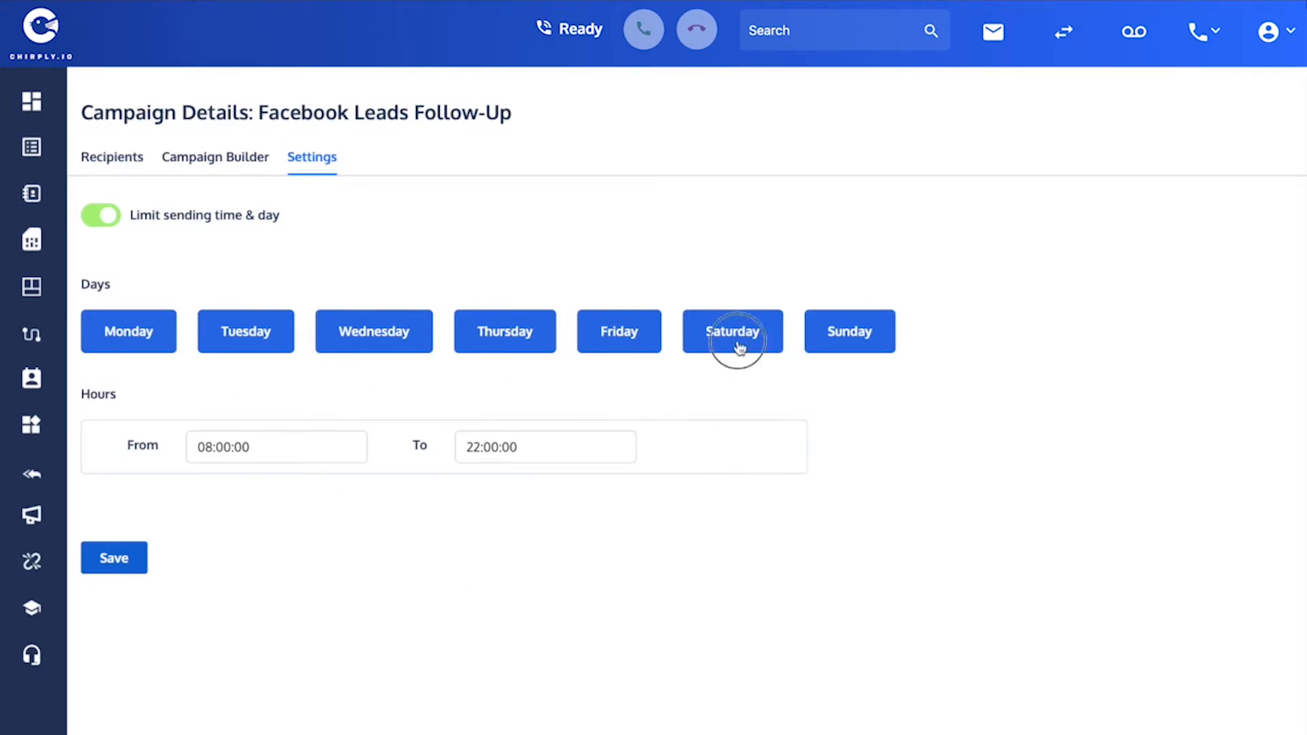
click(839, 345)
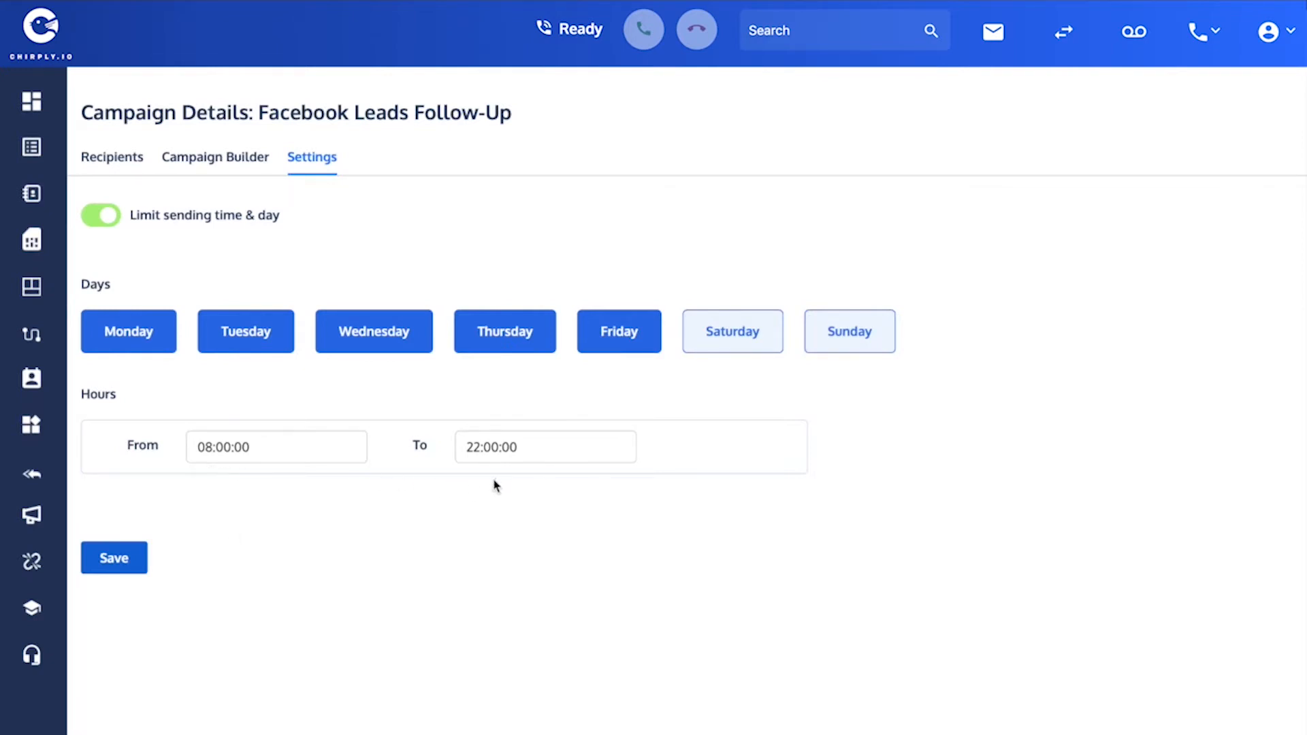
click(129, 570)
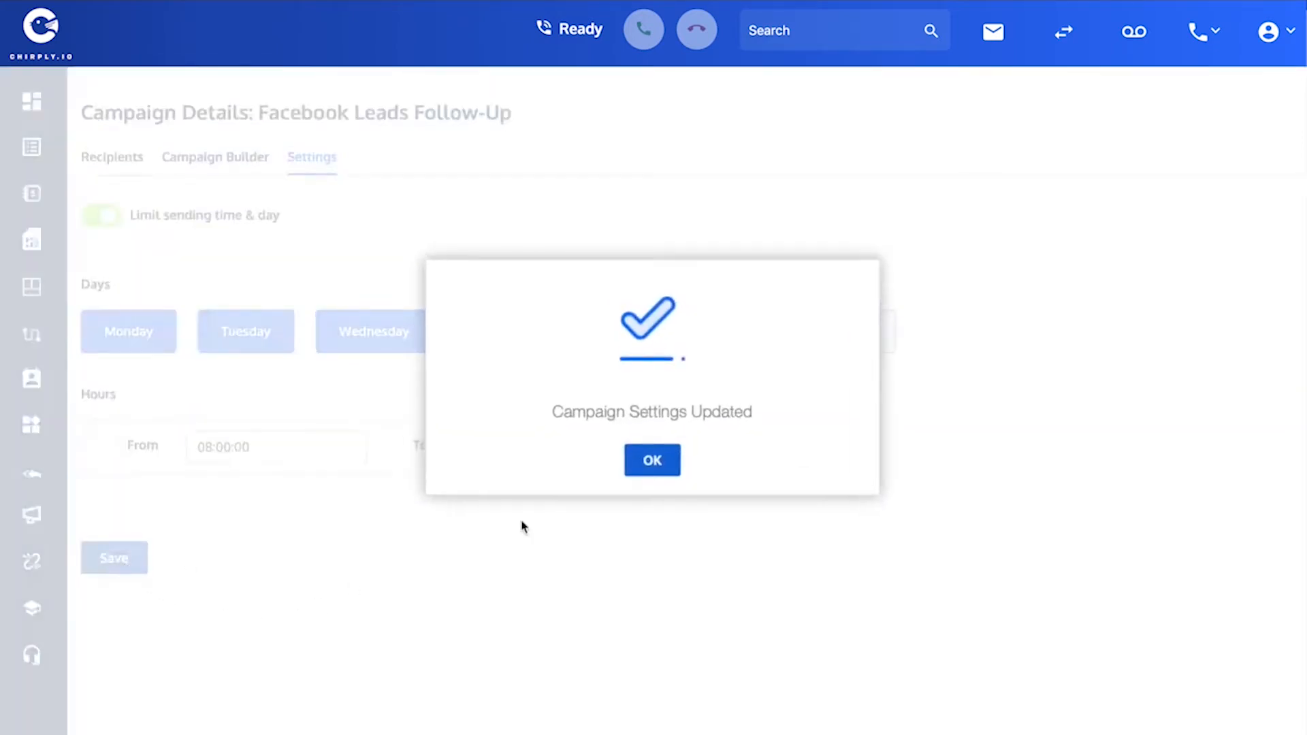
click(643, 470)
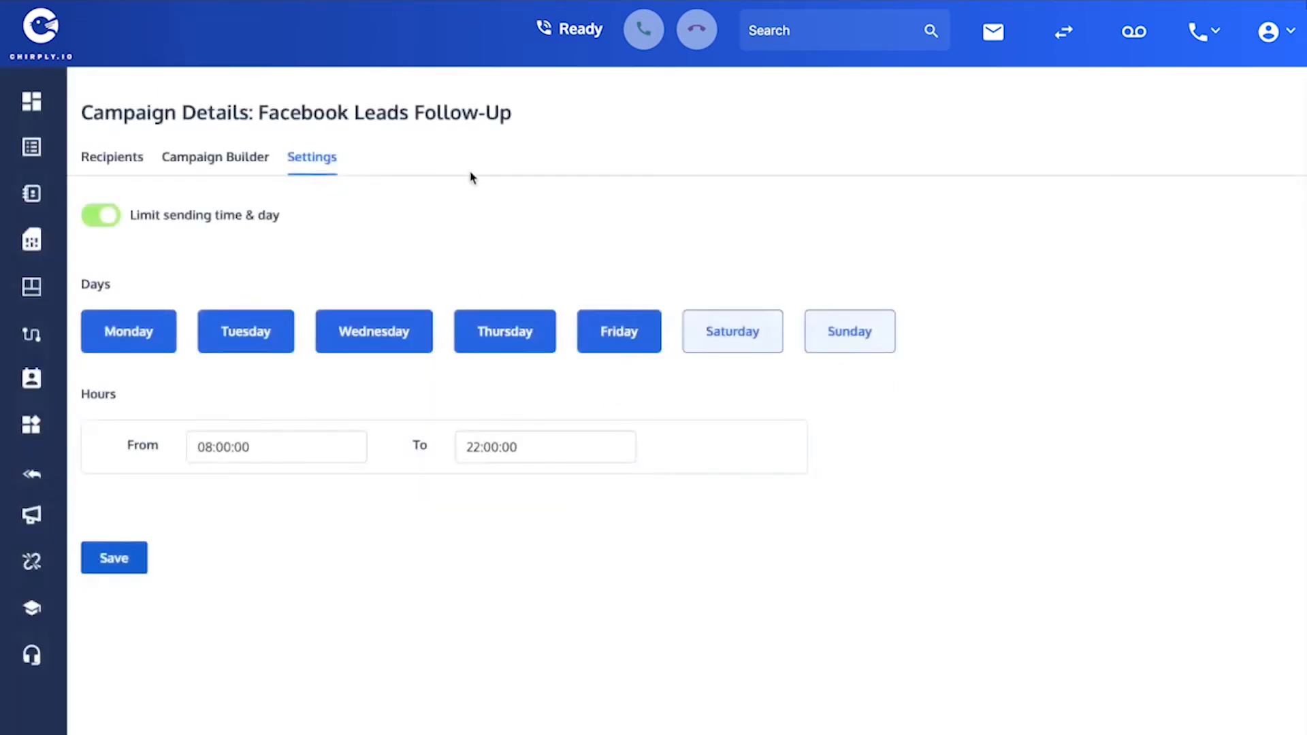
Check the campaign's recipients overview, and open the "Berkeley Heights FB Leads" list.
click(112, 160)
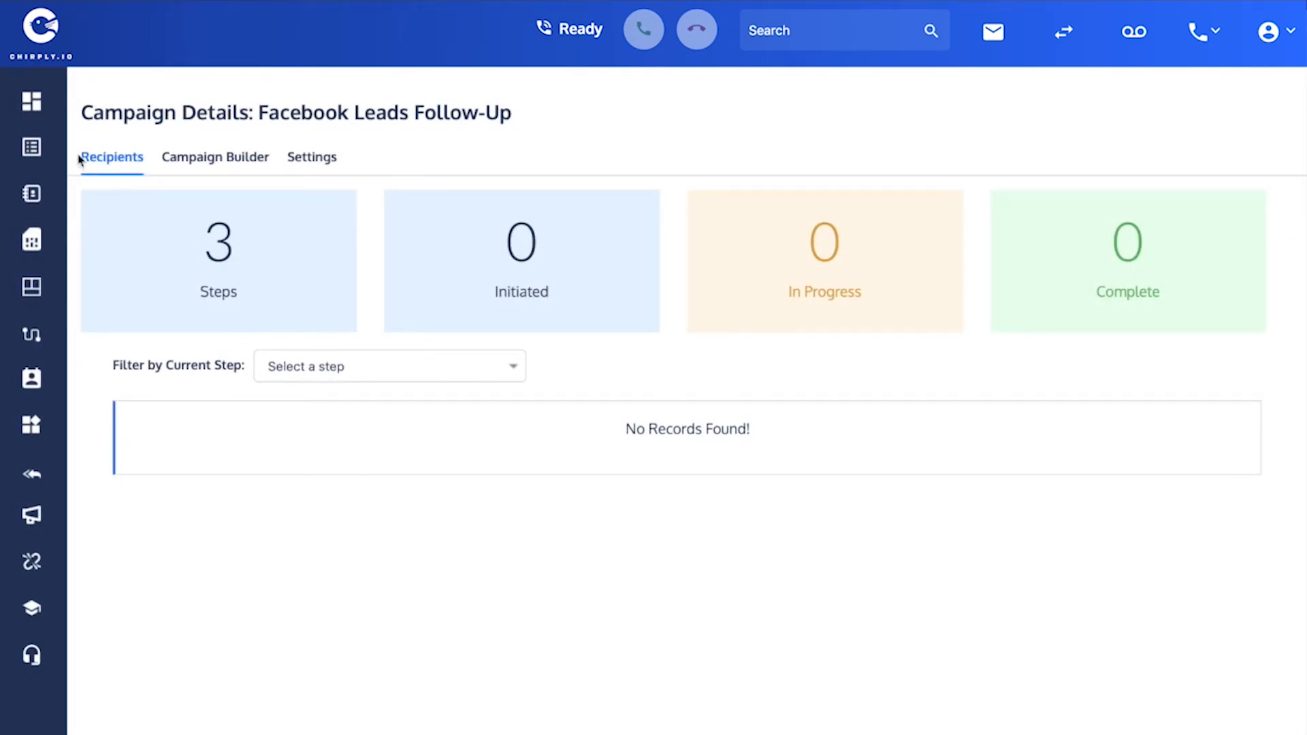
mouse_move(31, 153)
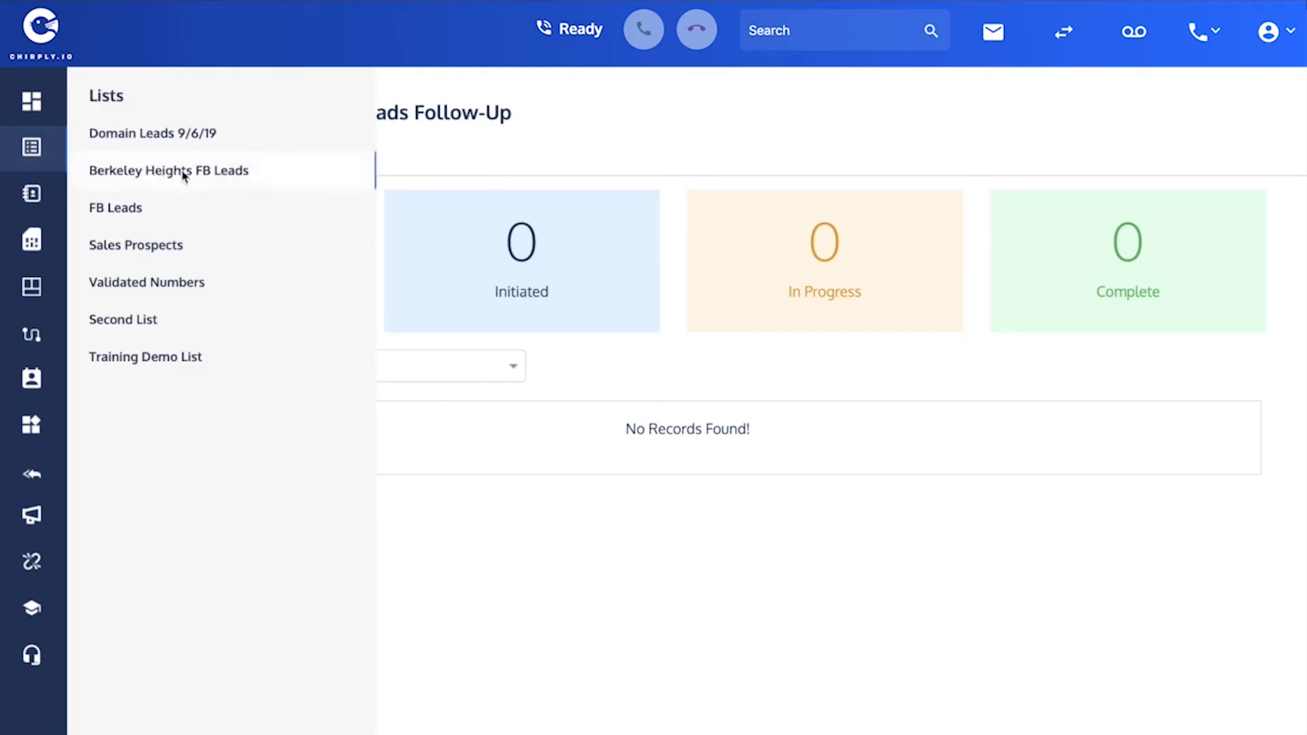
click(217, 175)
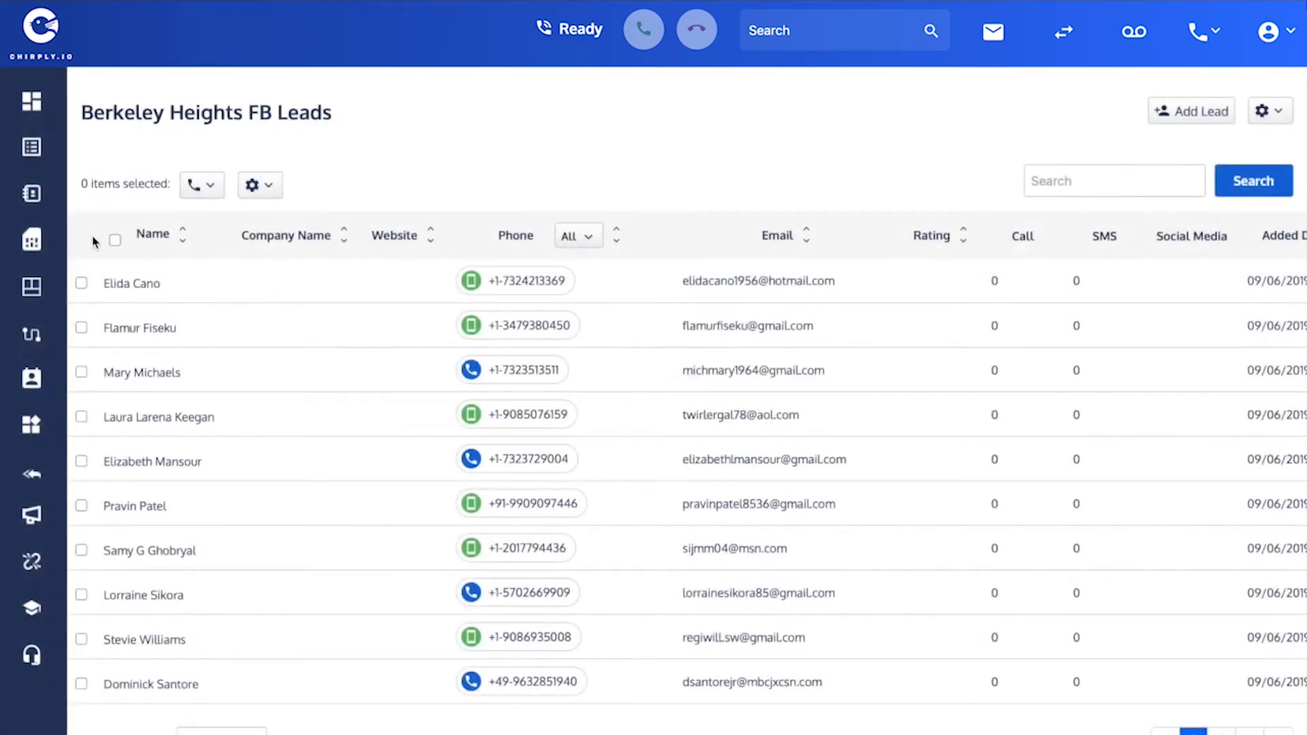
Select every lead on the current page of the Berkeley Heights FB Leads list and add them to the Facebook Leads Follow-Up campaign.
click(81, 283)
click(81, 417)
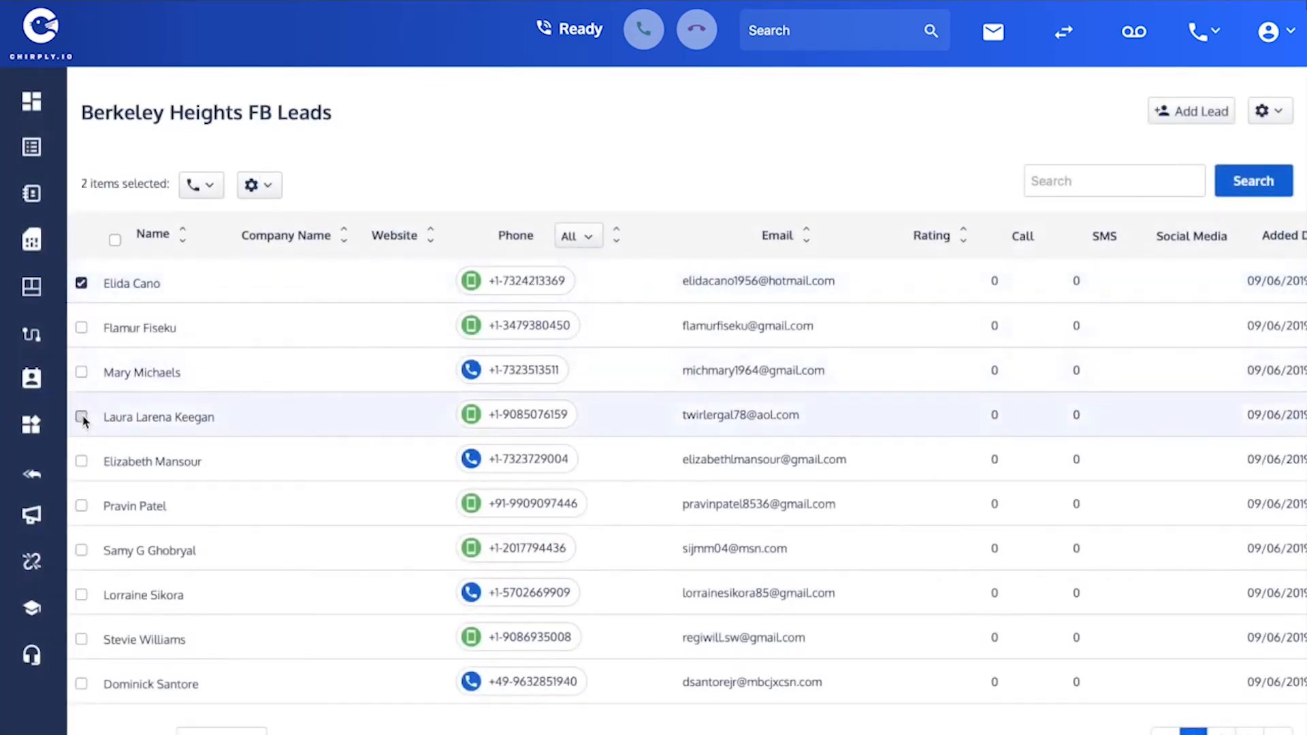
click(82, 461)
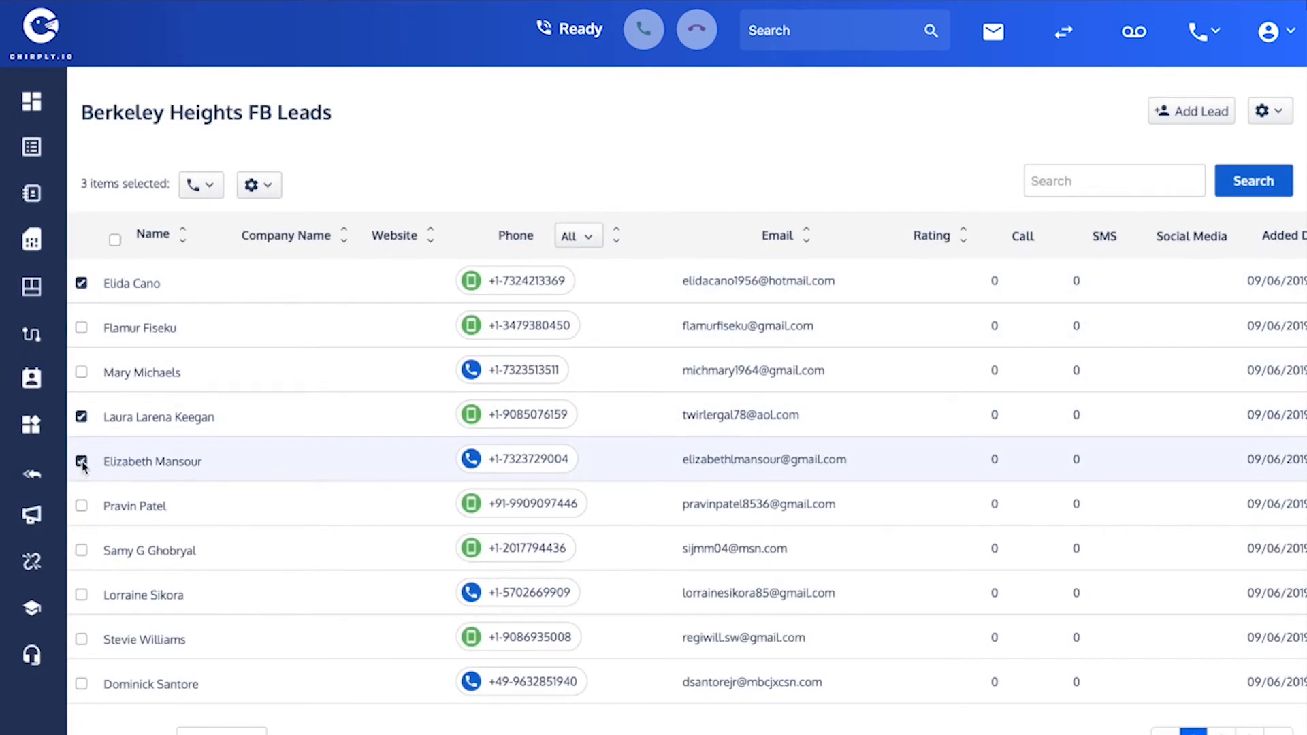
click(114, 240)
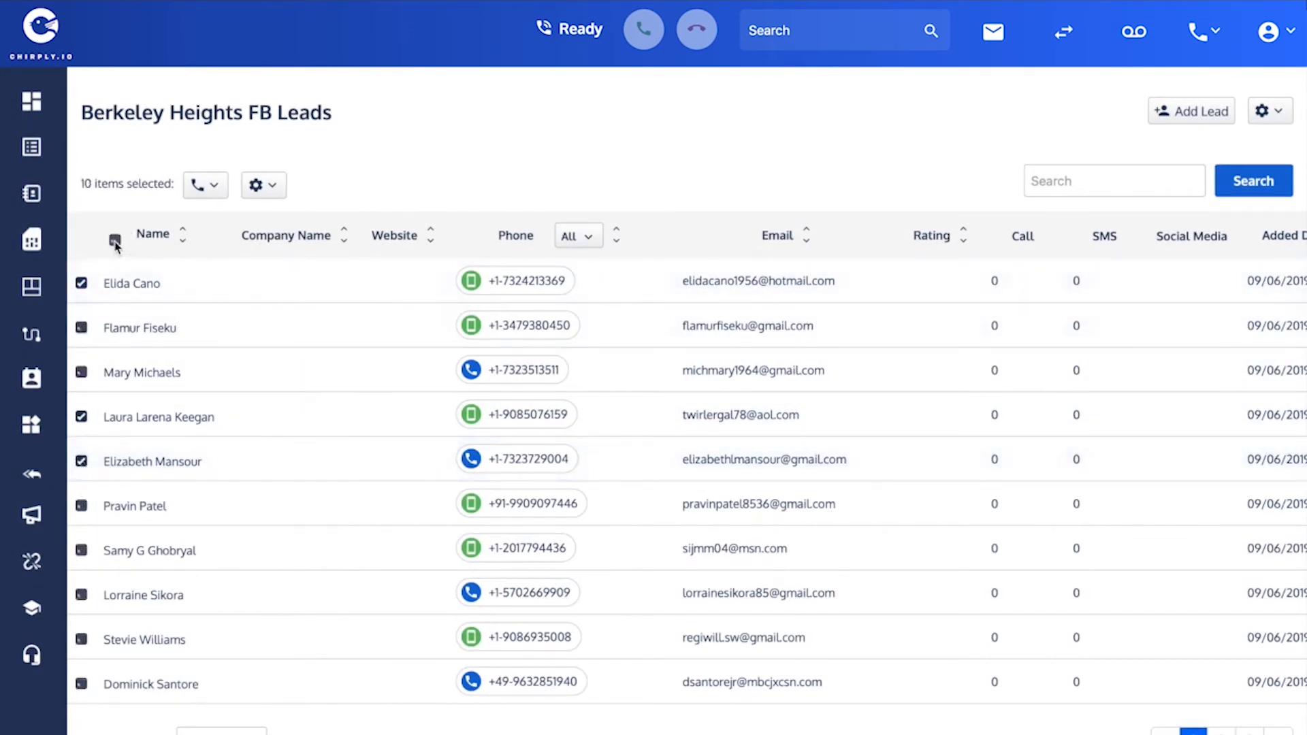
click(263, 185)
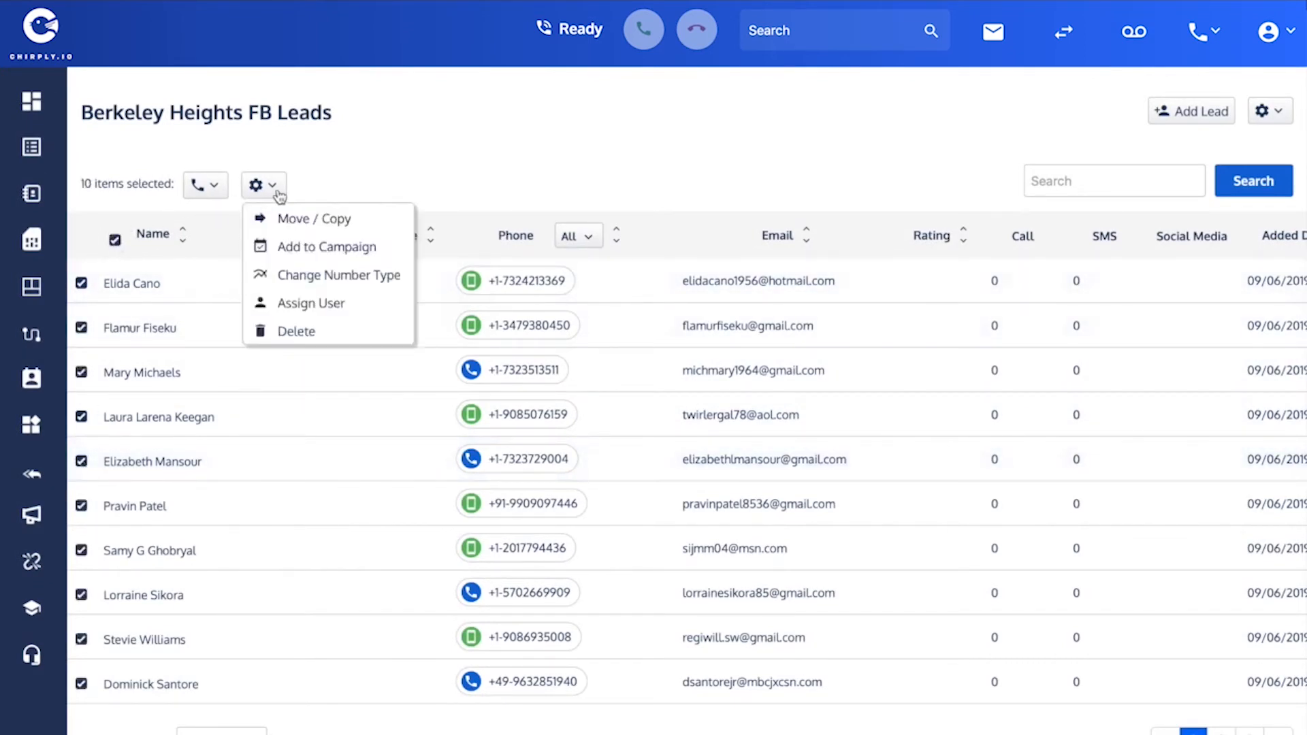
click(313, 250)
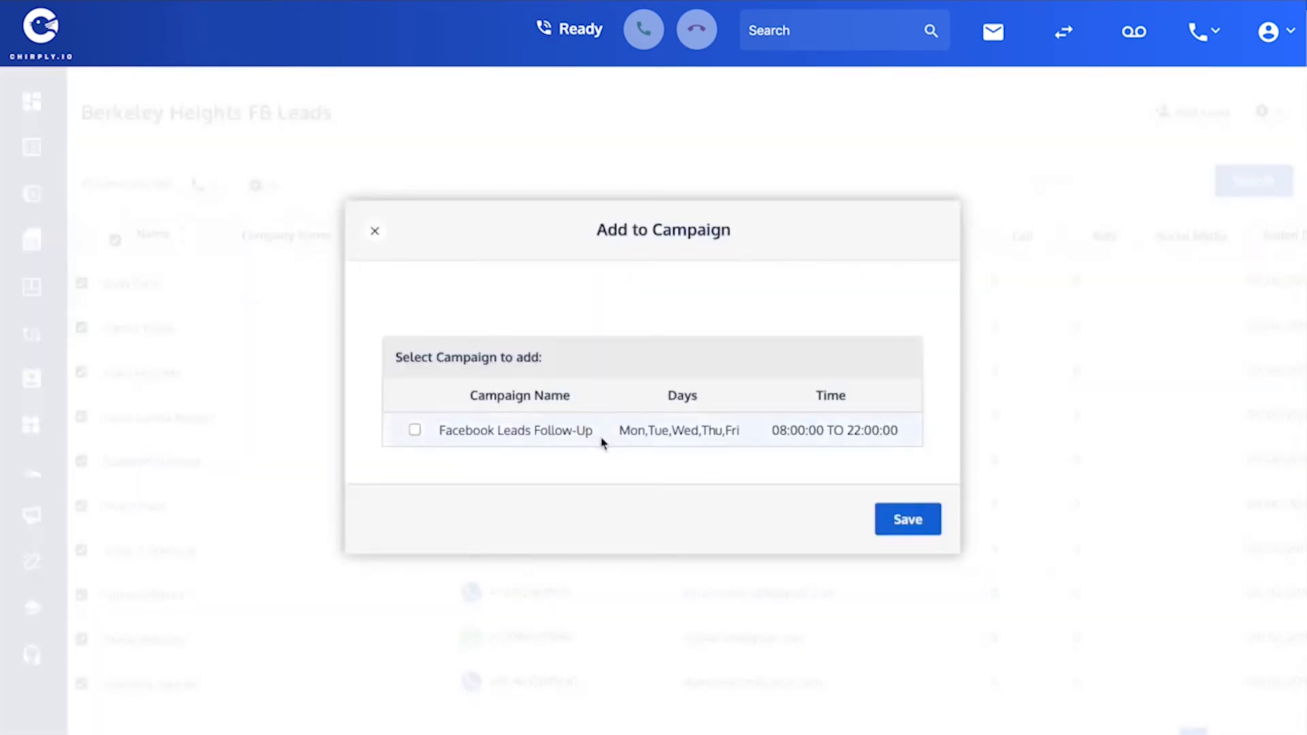
click(414, 430)
click(908, 519)
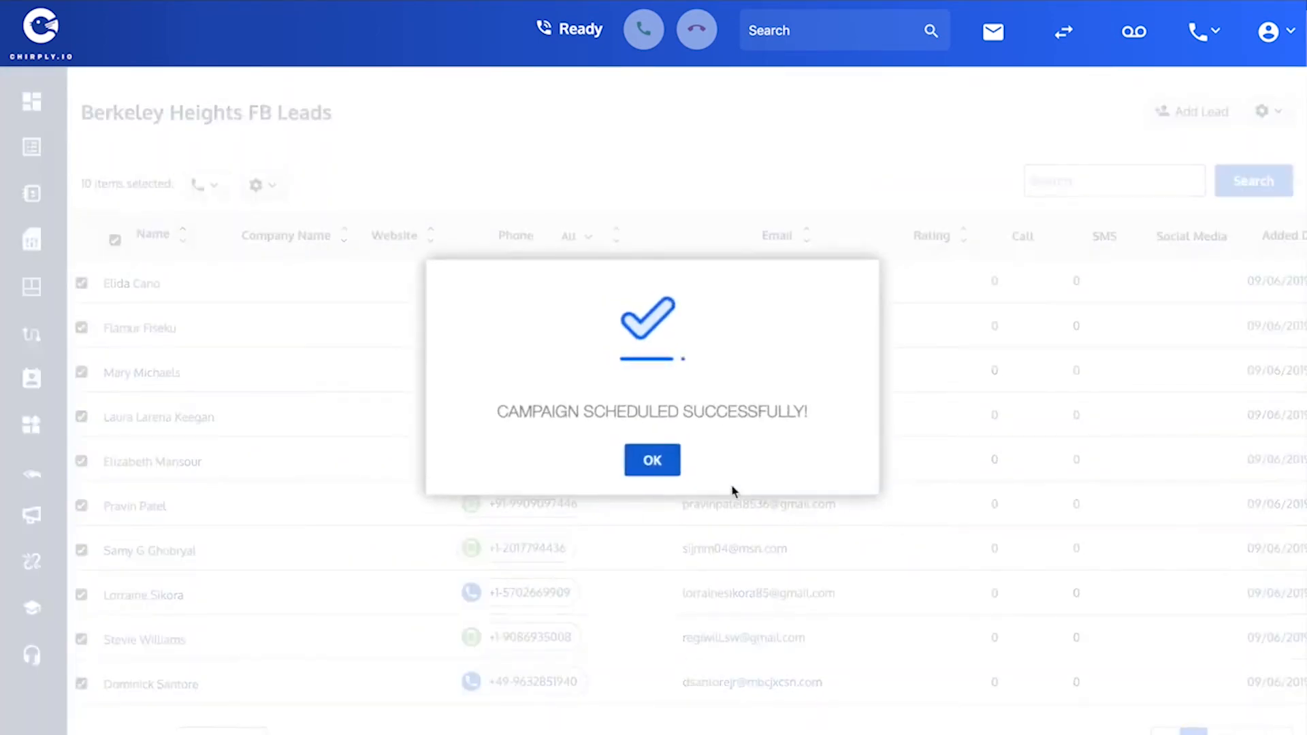
click(667, 468)
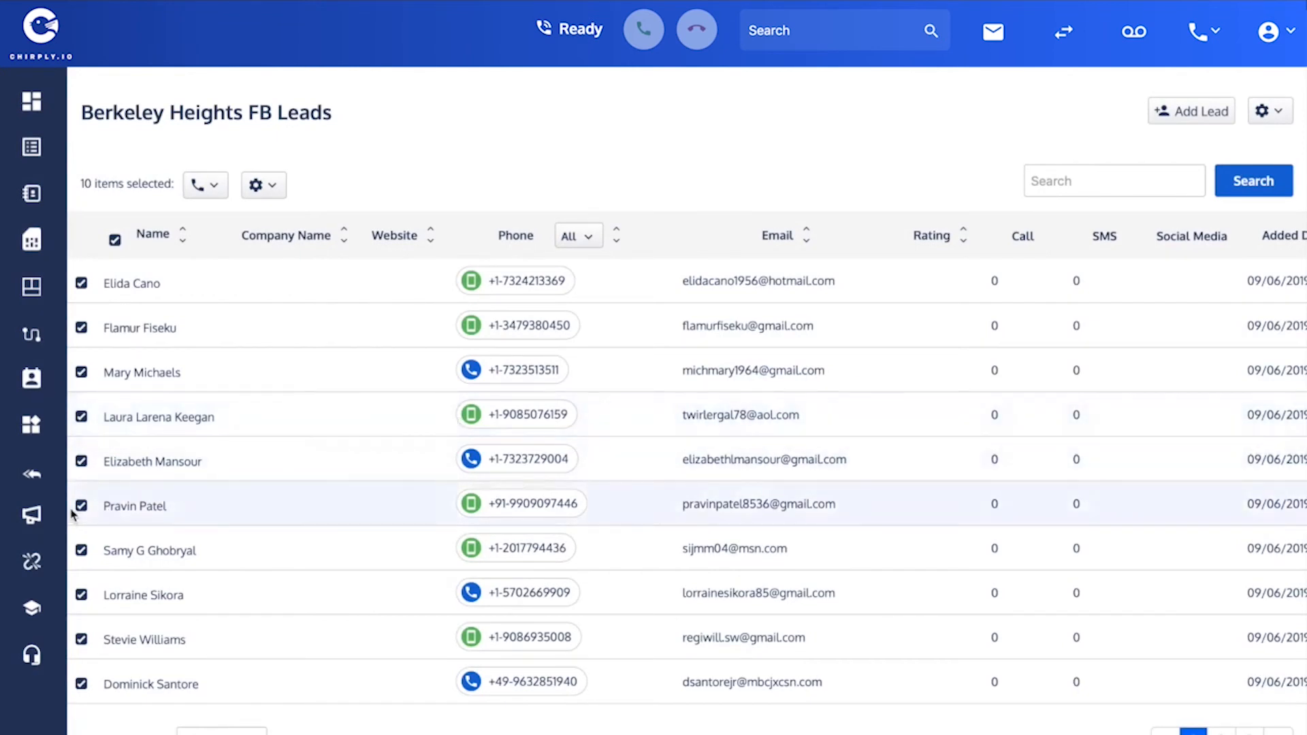
Open the Facebook Leads Follow-Up campaign and review its recipients with their previous, current and next steps.
click(37, 515)
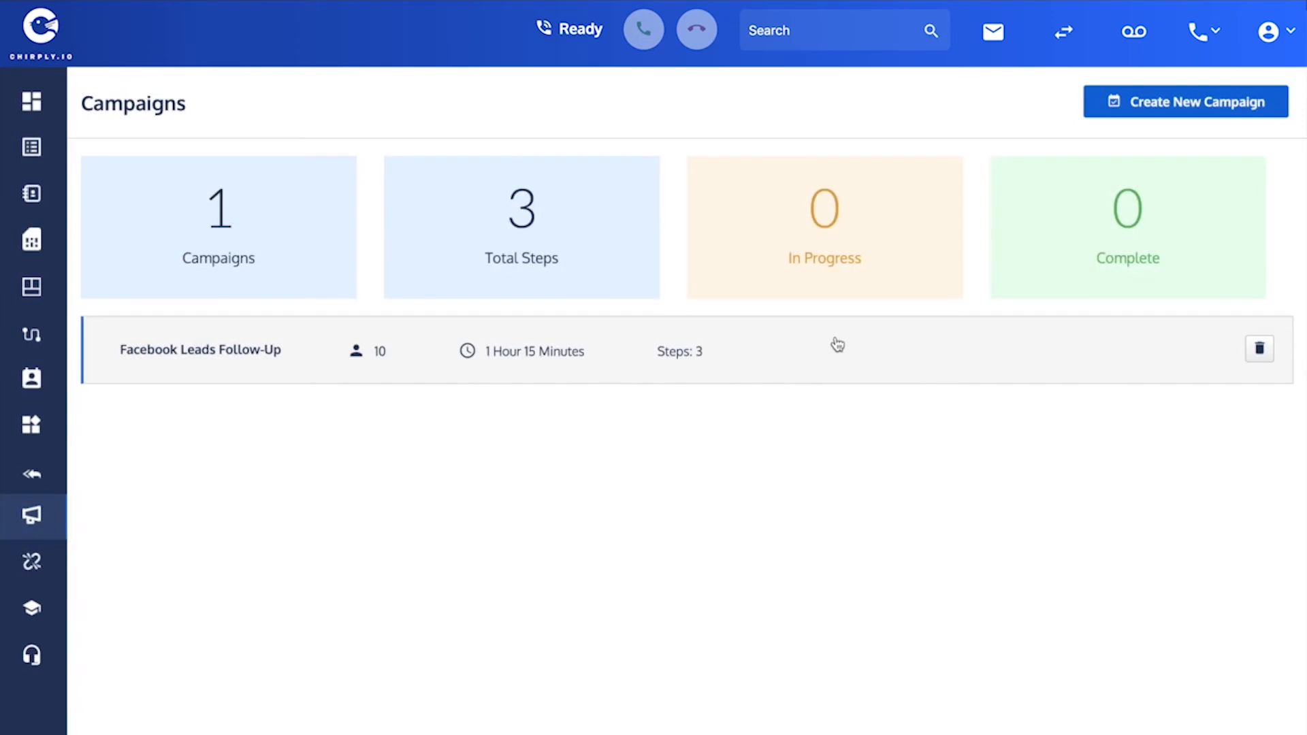
click(749, 353)
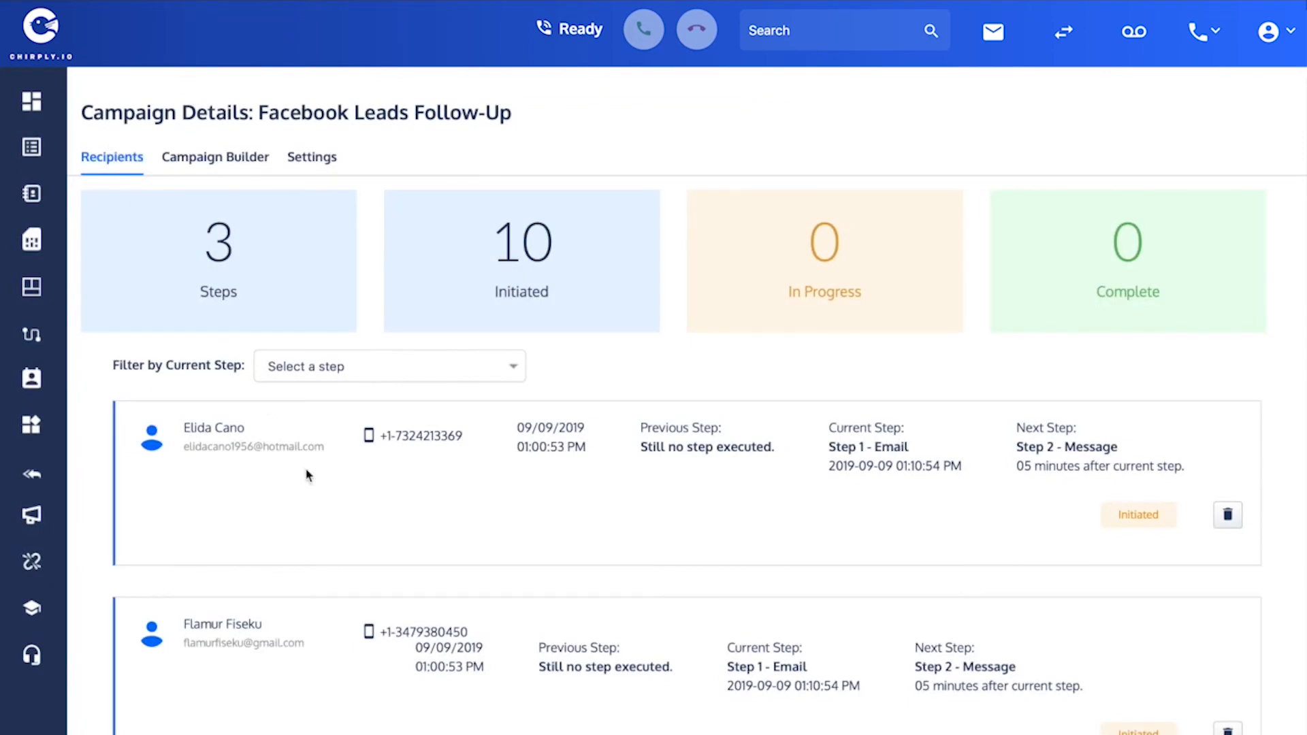
scroll(329, 539, down, 3)
scroll(326, 538, down, 5)
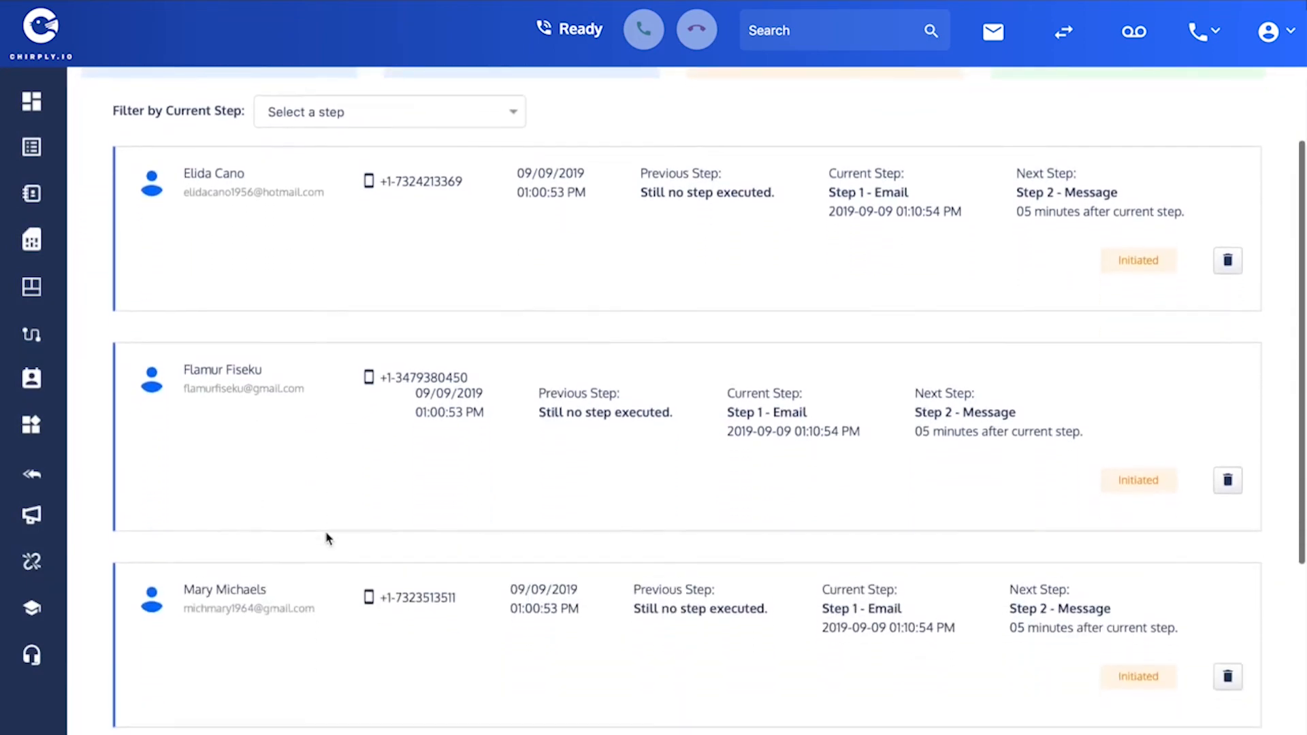
scroll(326, 538, down, 3)
scroll(327, 539, up, 4)
scroll(327, 539, up, 4)
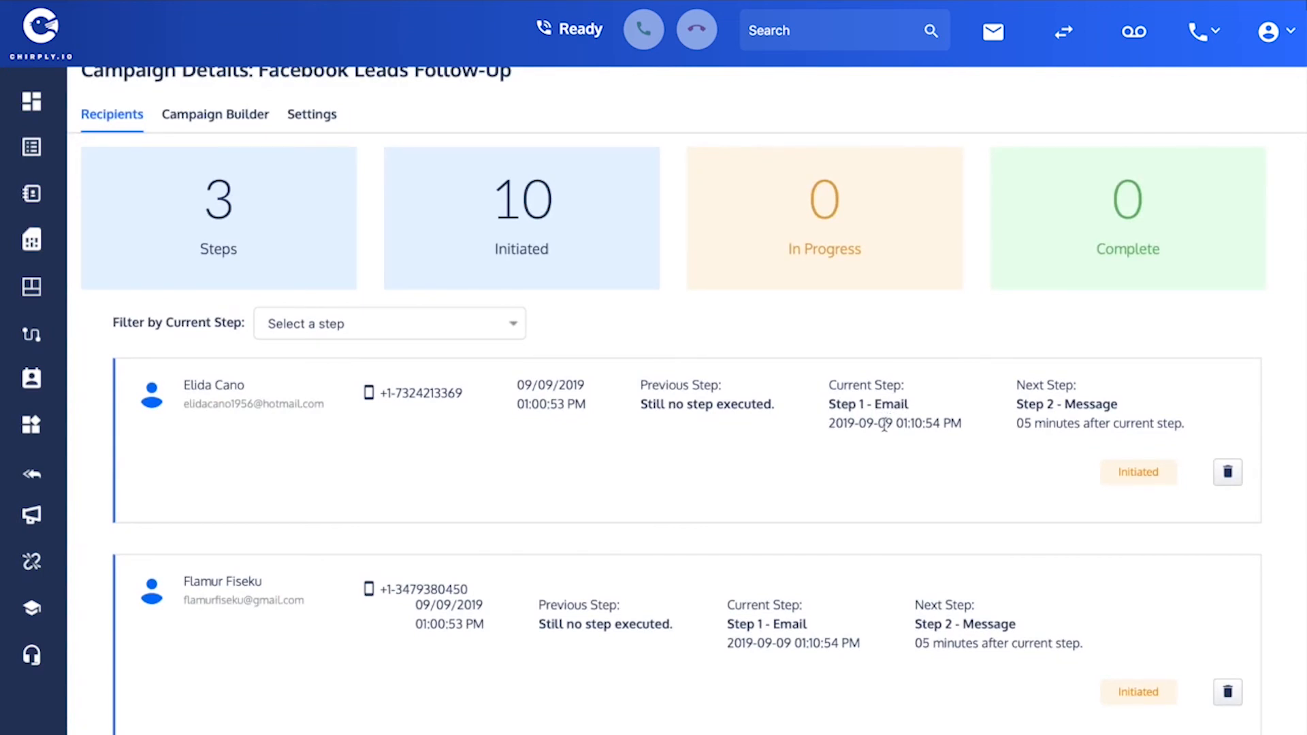
scroll(883, 423, down, 1)
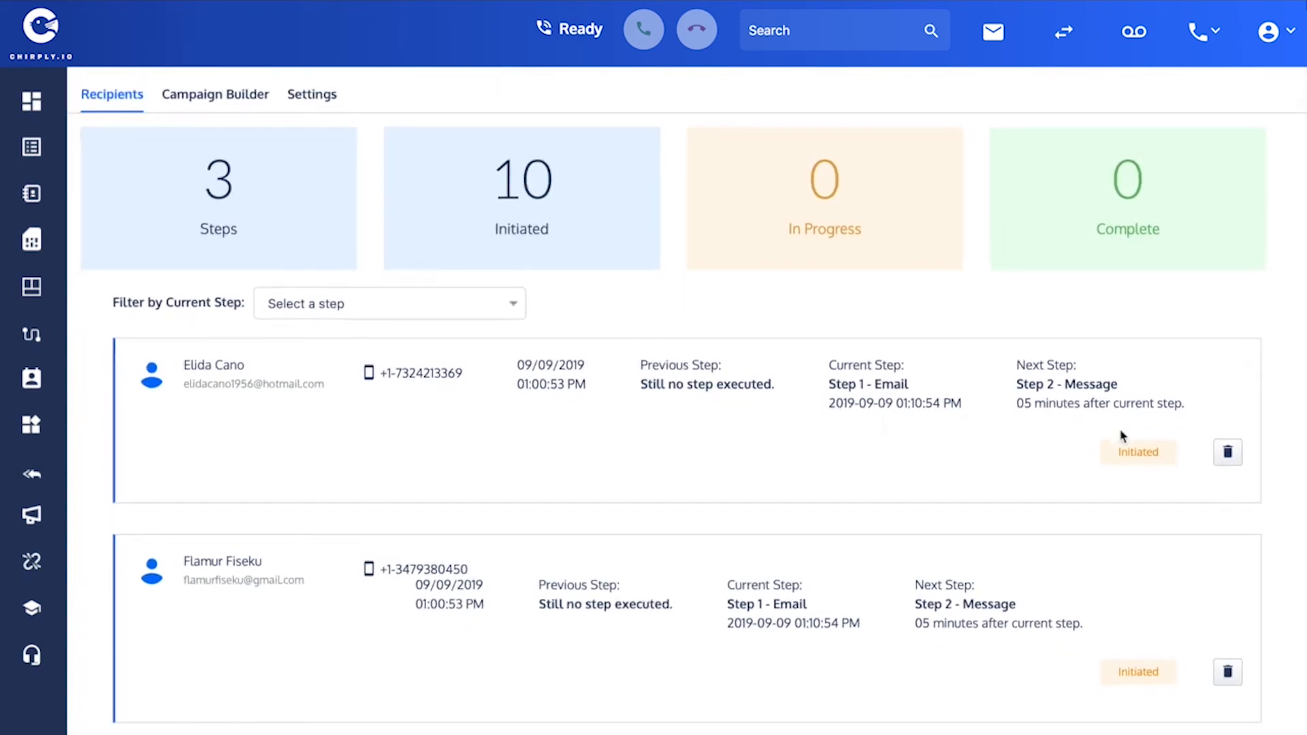
scroll(933, 450, down, 1)
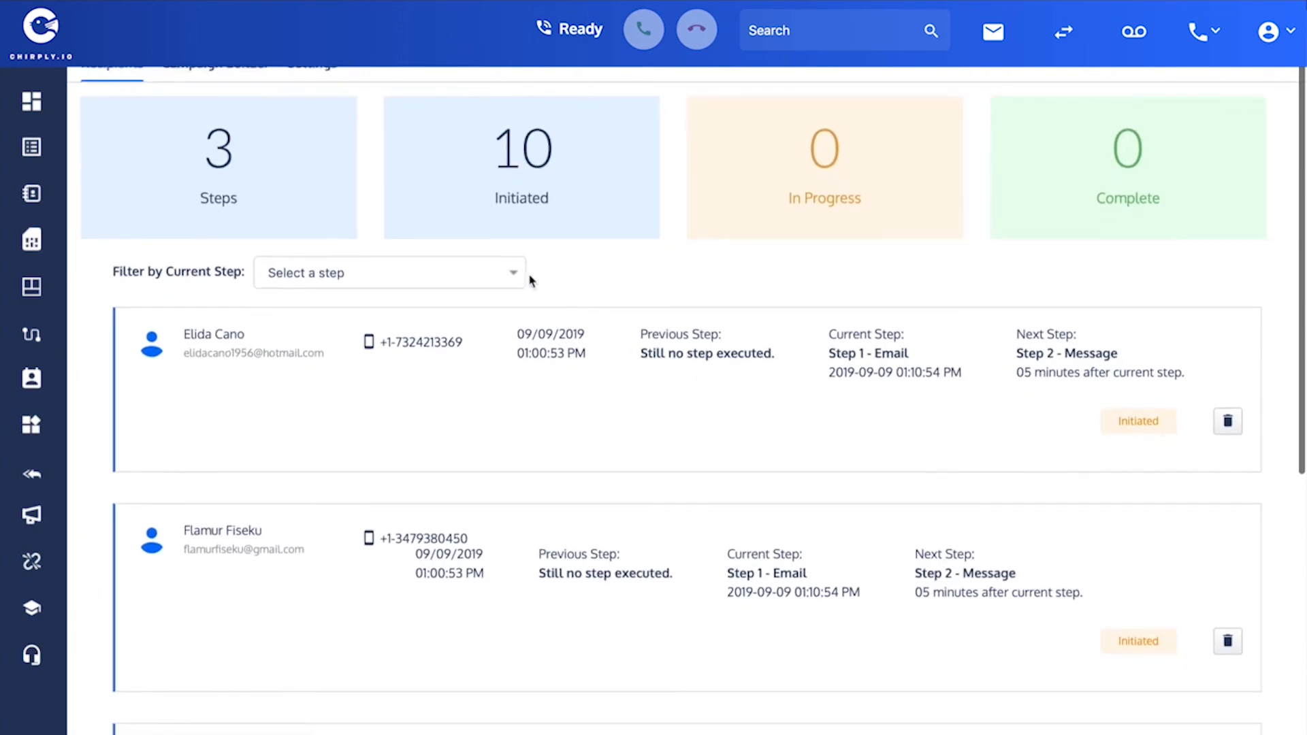
Filter the campaign's recipients by current step, trying Step 2 and switching the filter to Step 1.
click(513, 275)
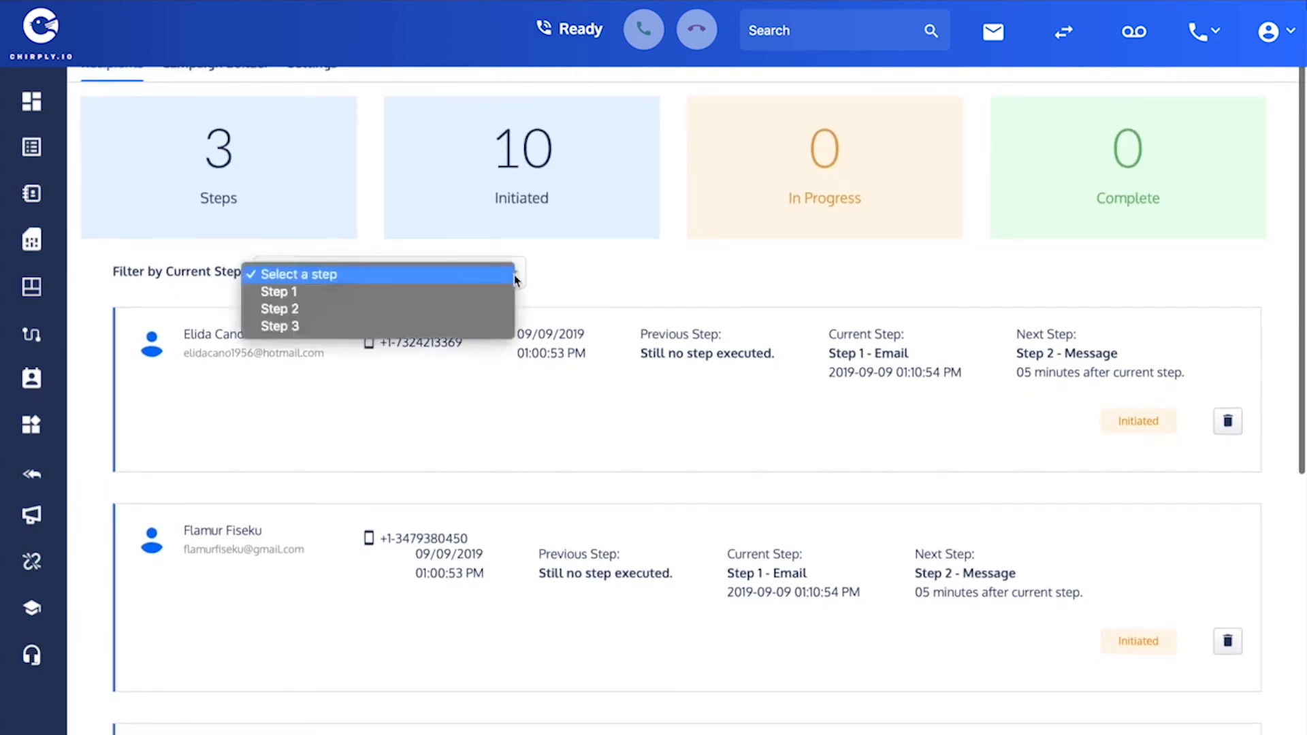
click(474, 311)
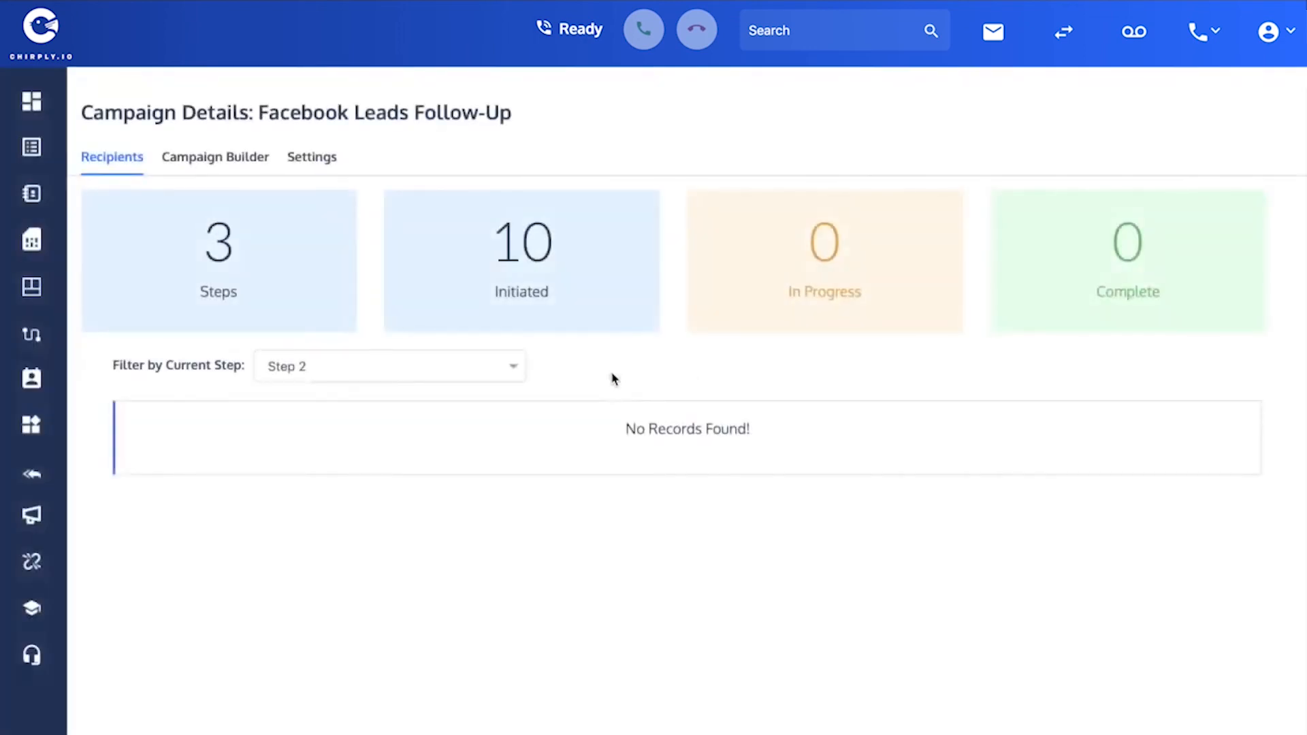
click(519, 371)
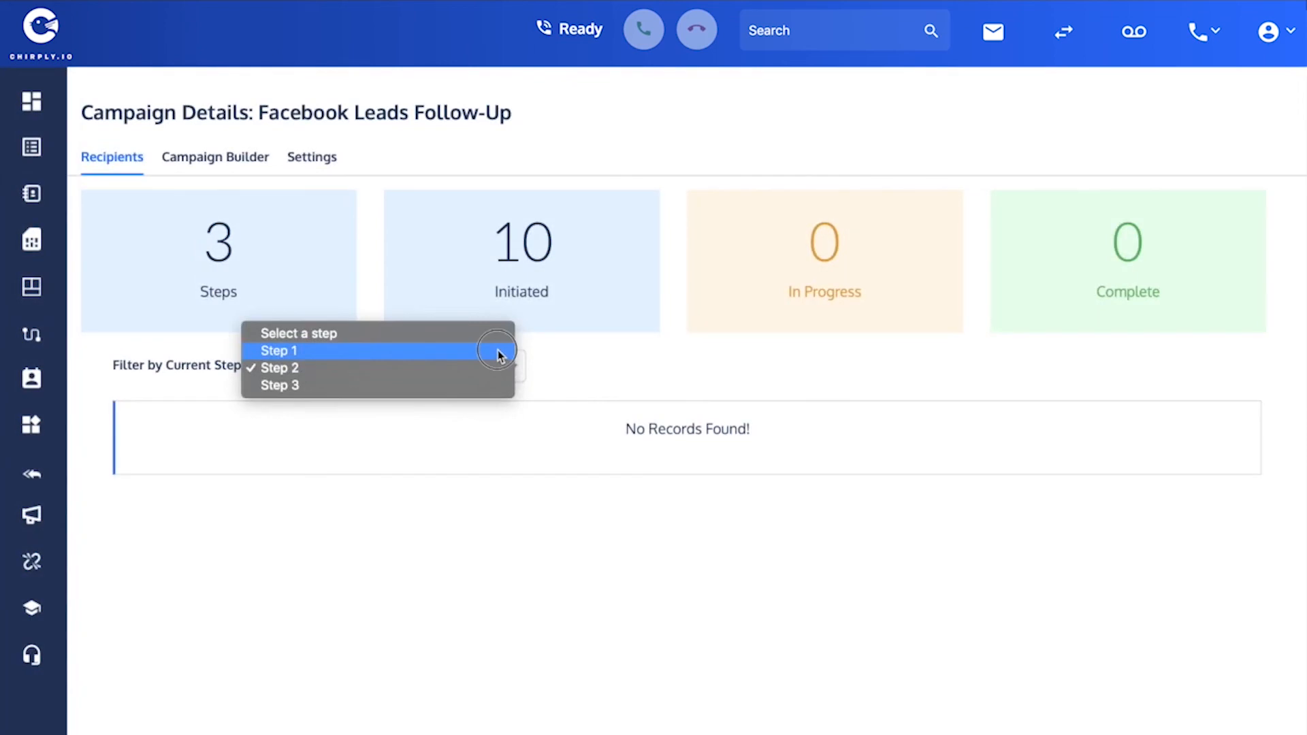
click(498, 350)
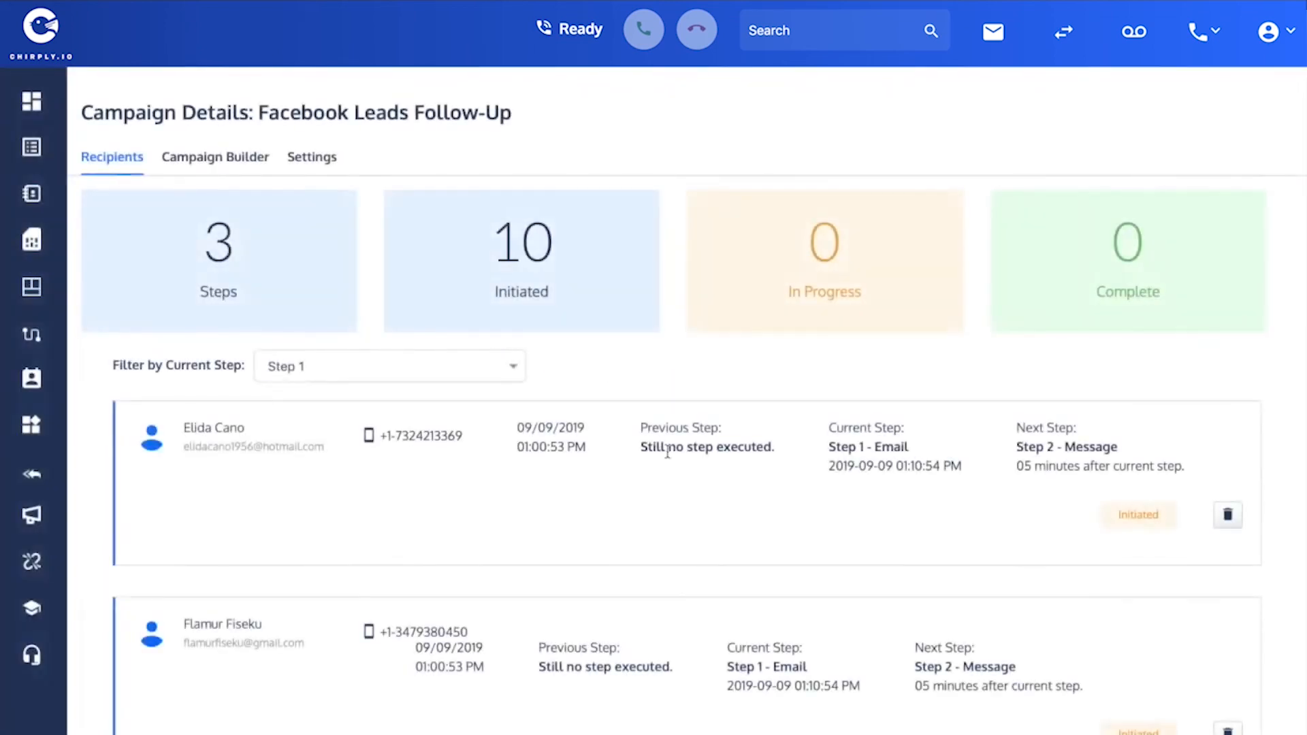
Examine the recipients filtered to Step 1, checking each one's status, scheduled step time and next step.
scroll(691, 578, down, 2)
scroll(691, 579, down, 1)
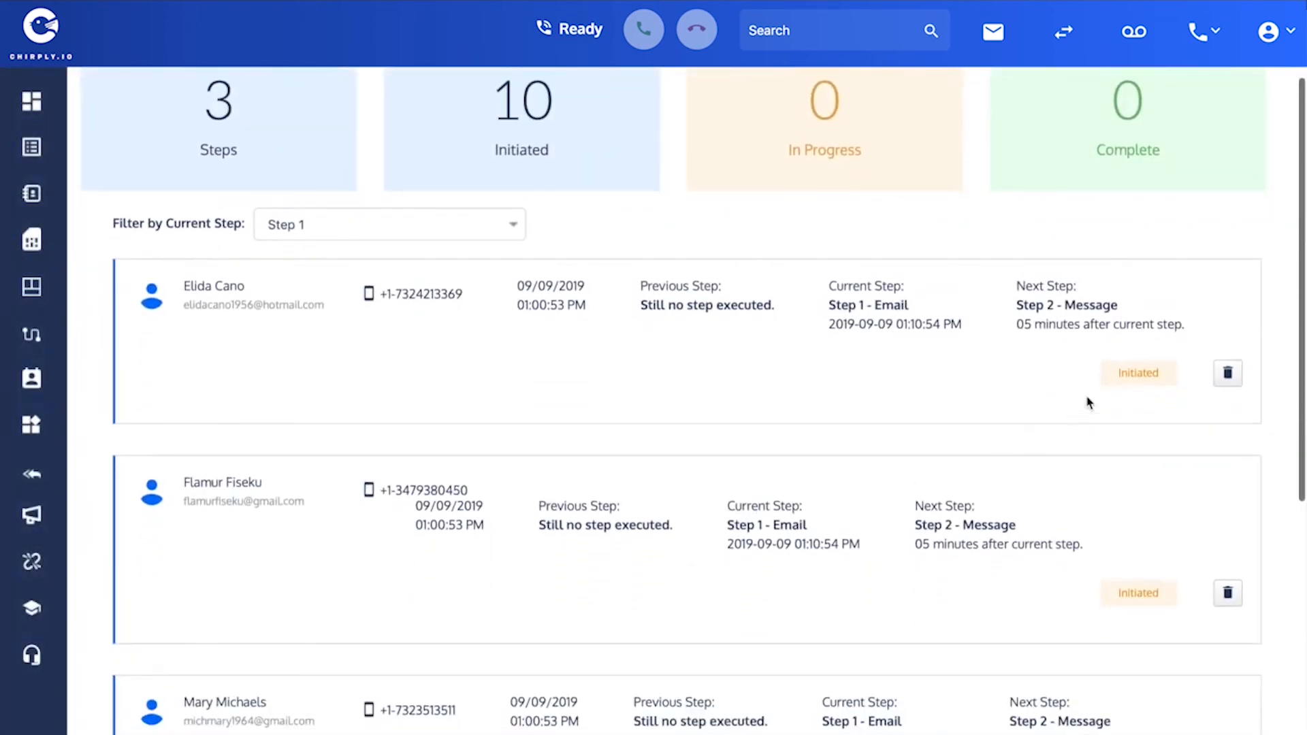
scroll(1110, 590, down, 4)
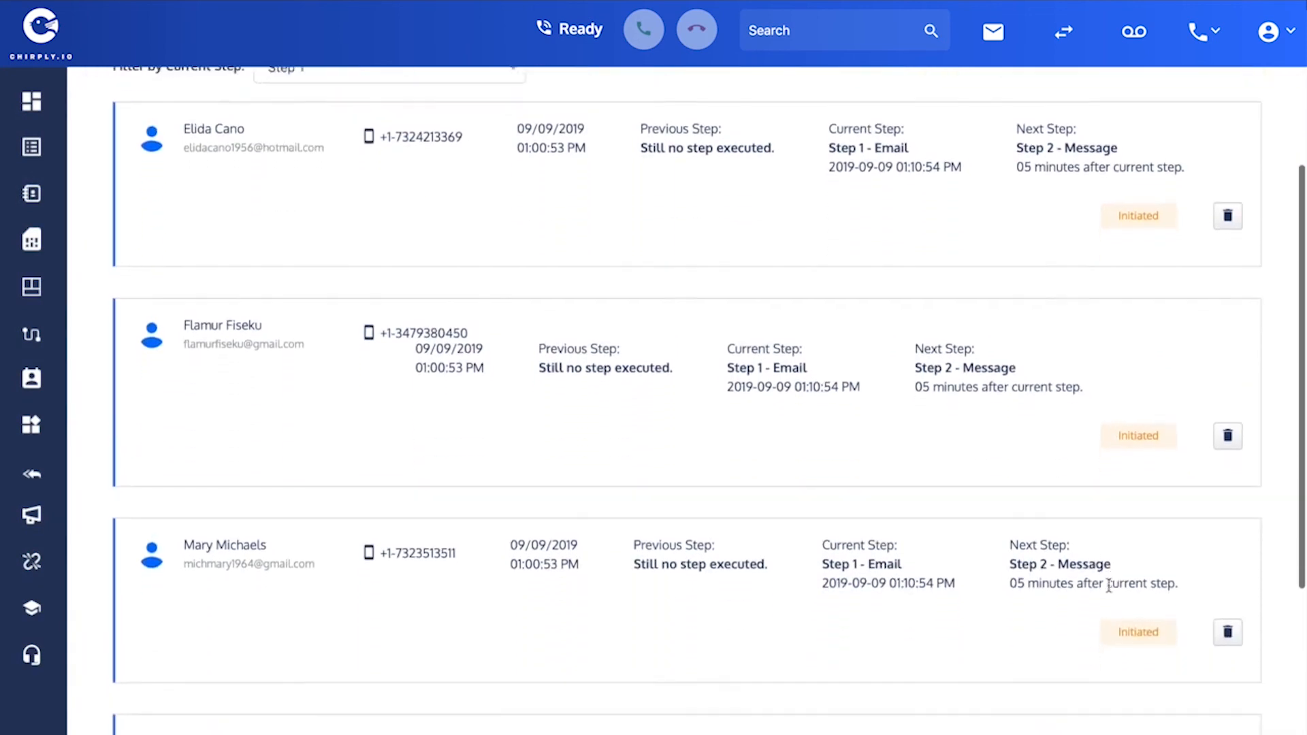
scroll(1112, 587, down, 3)
scroll(1112, 586, up, 5)
scroll(1113, 589, up, 1)
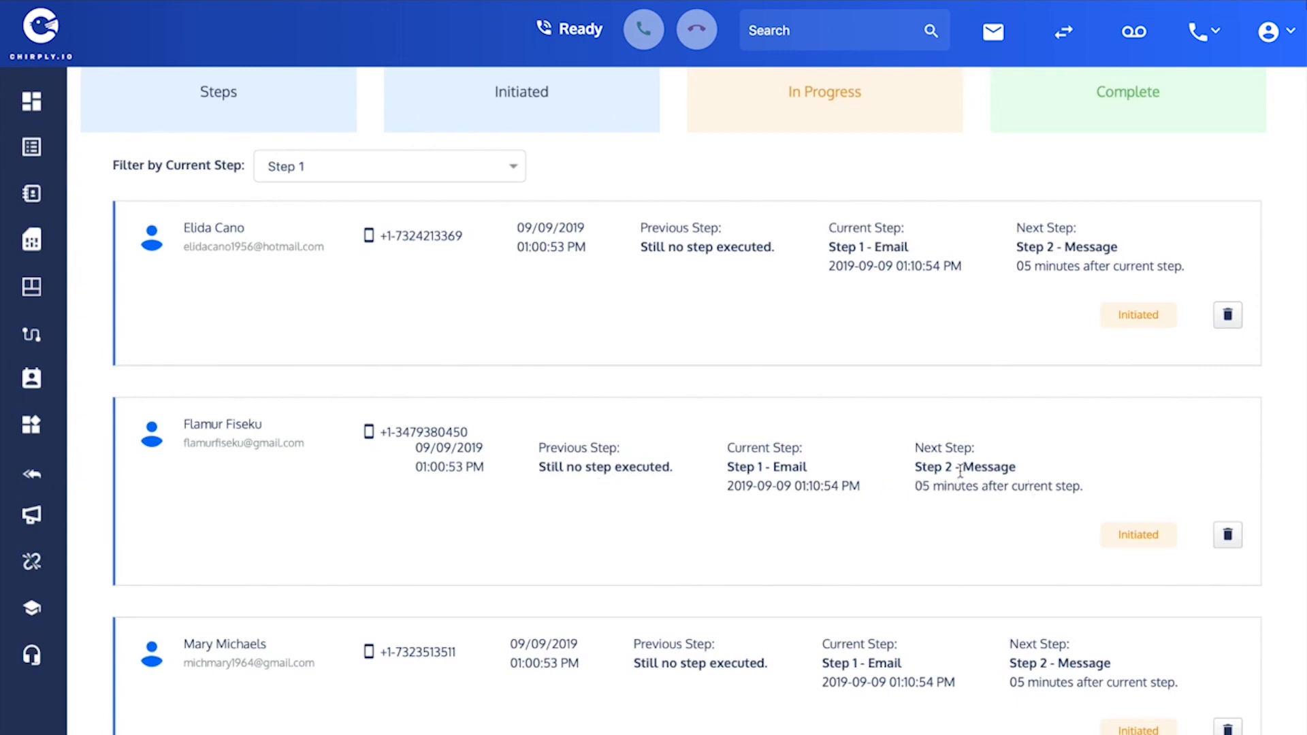
scroll(960, 470, up, 2)
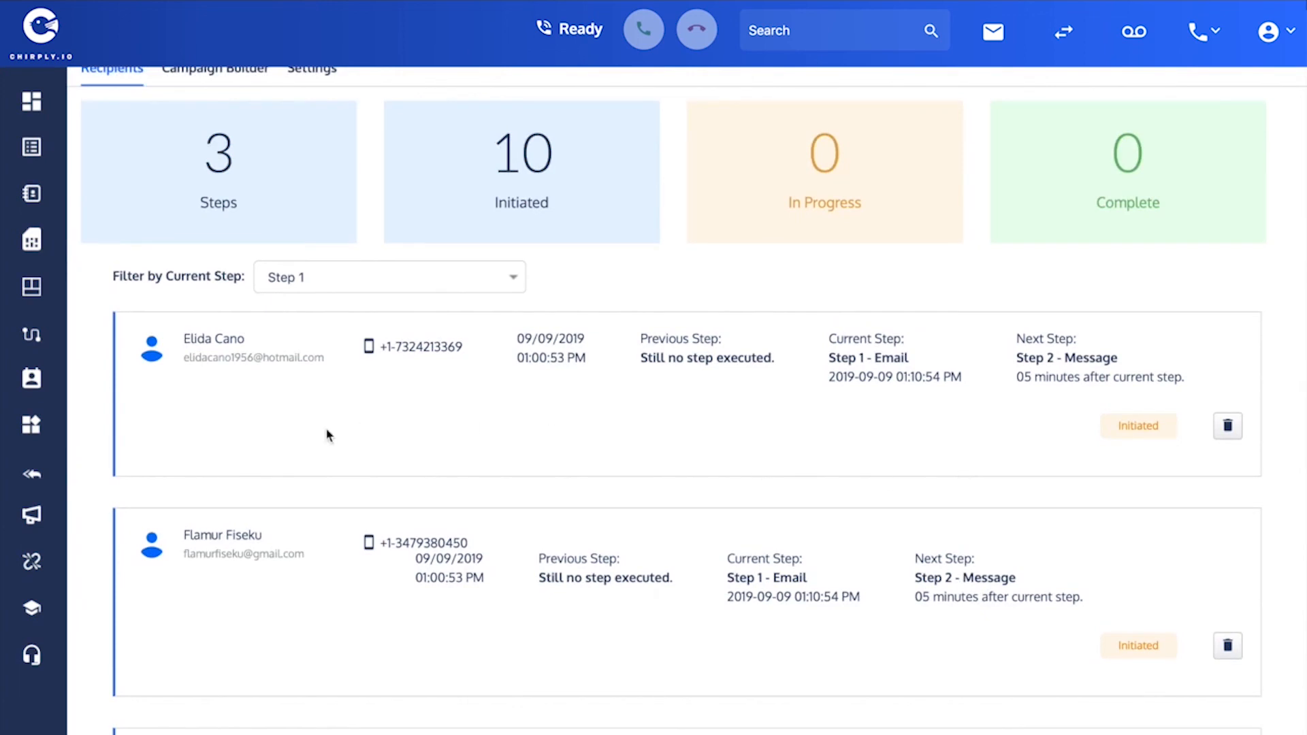
scroll(108, 386, up, 2)
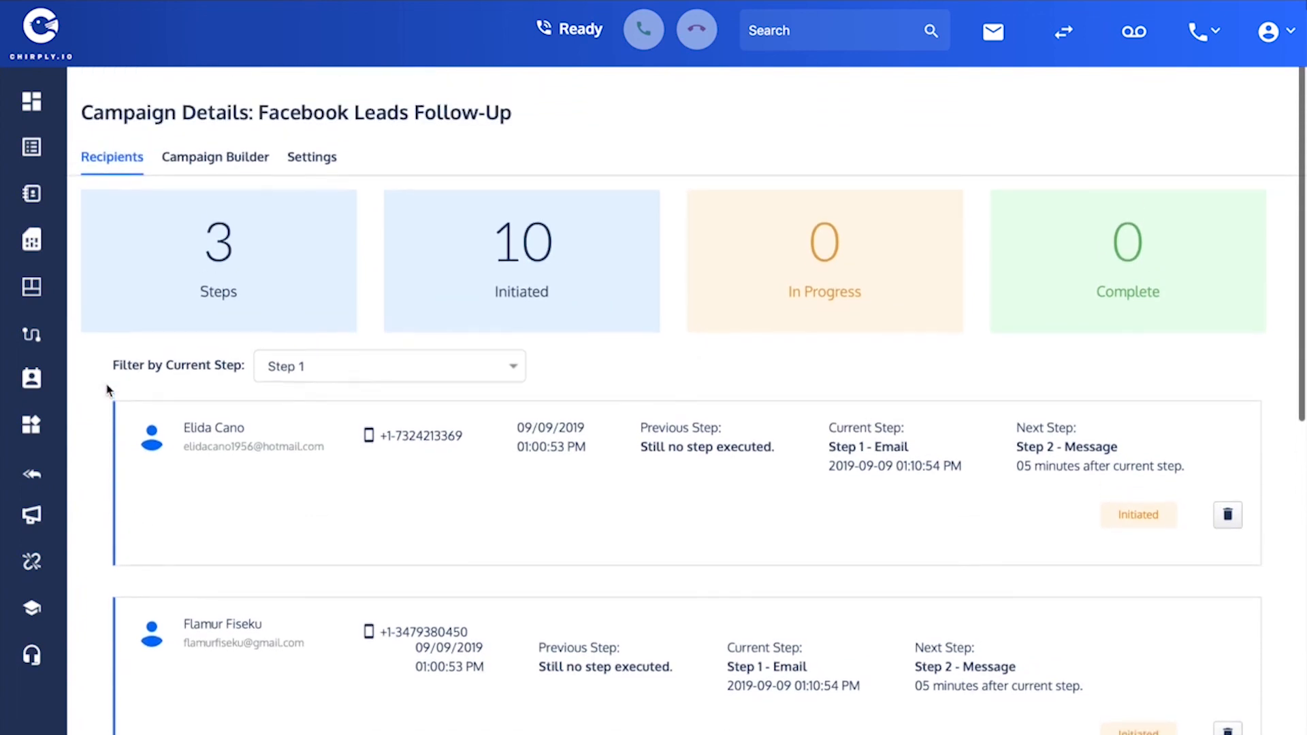